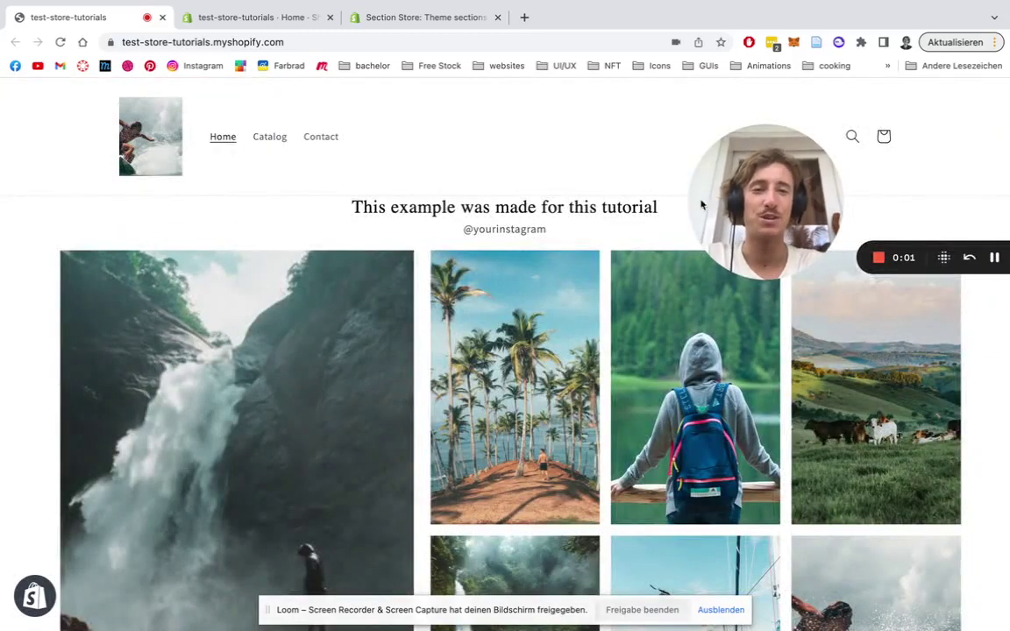
left_click_drag(702, 204, 896, 146)
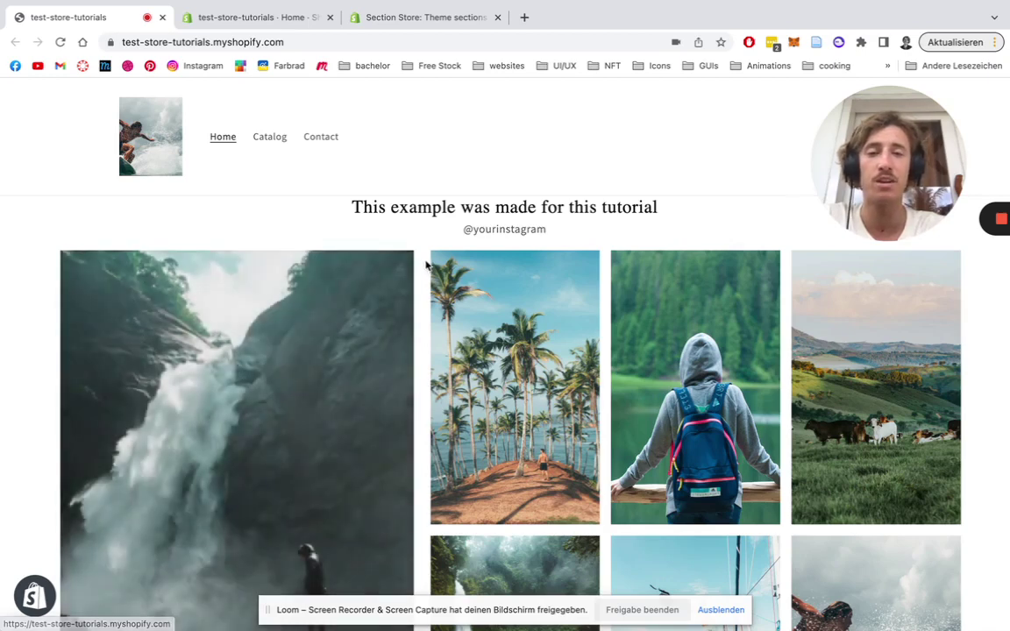
scroll(427, 260, "down", 3)
scroll(428, 260, "down", 1)
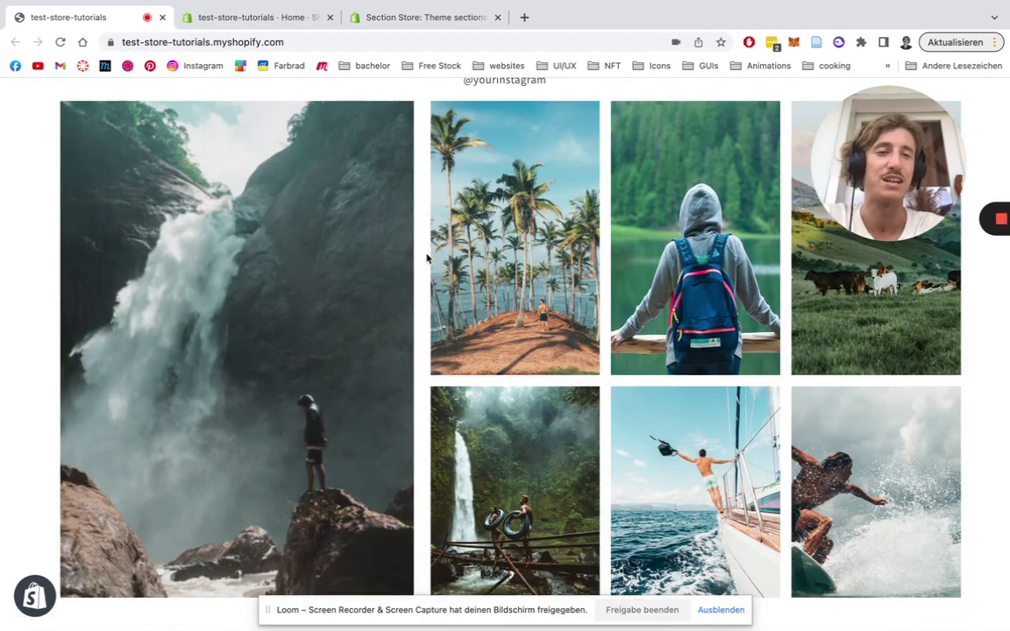
scroll(427, 260, "up", 4)
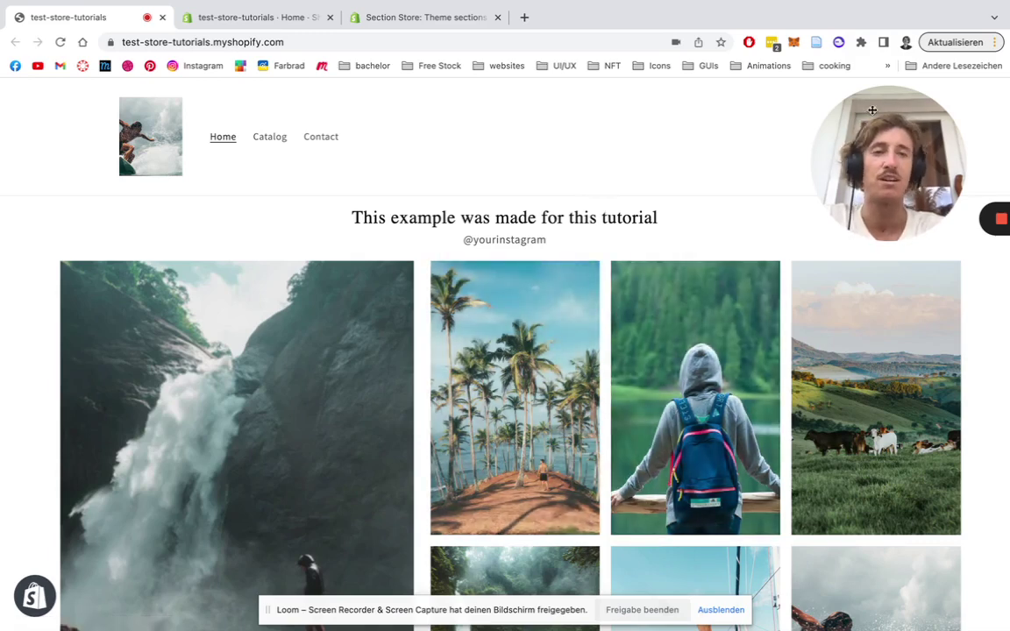
left_click_drag(873, 109, 790, 119)
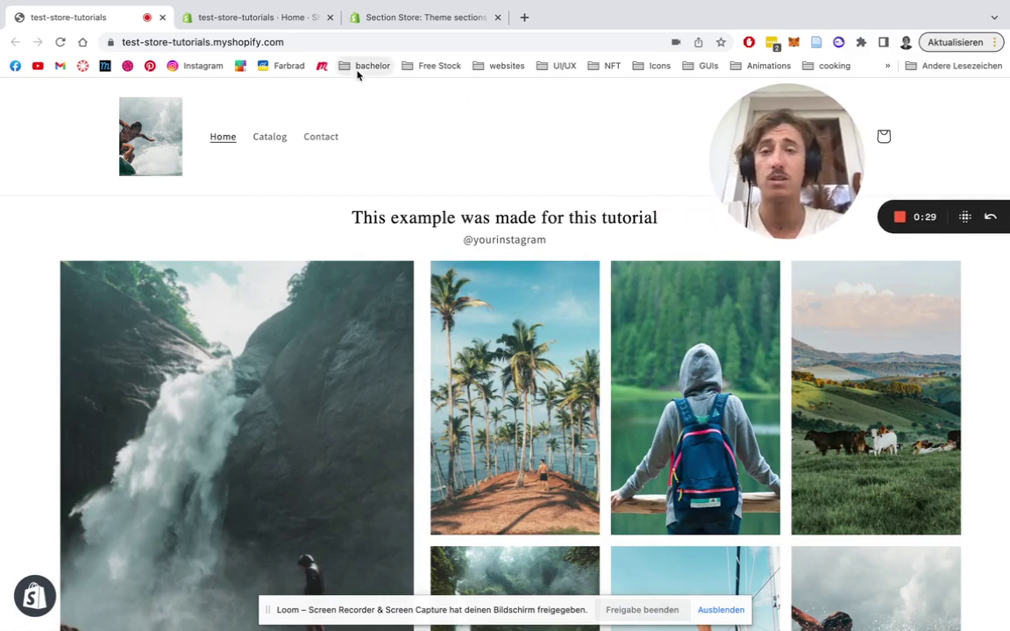
Step: Search Google for "shopify app store" in a new browser tab and open the Shopify App Store site
left_click(523, 18)
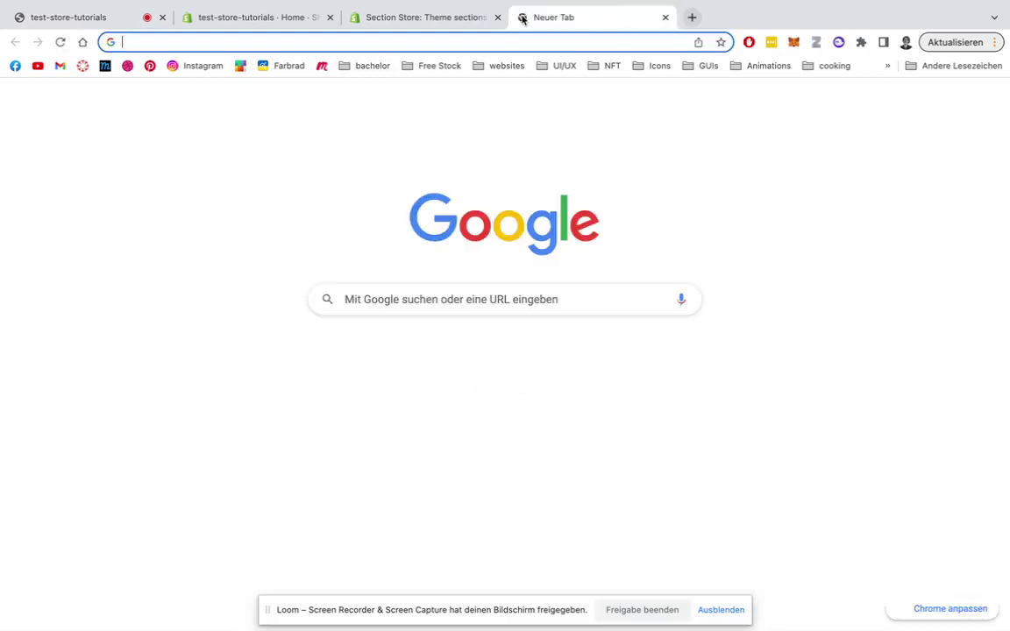
left_click(476, 301)
type("shop")
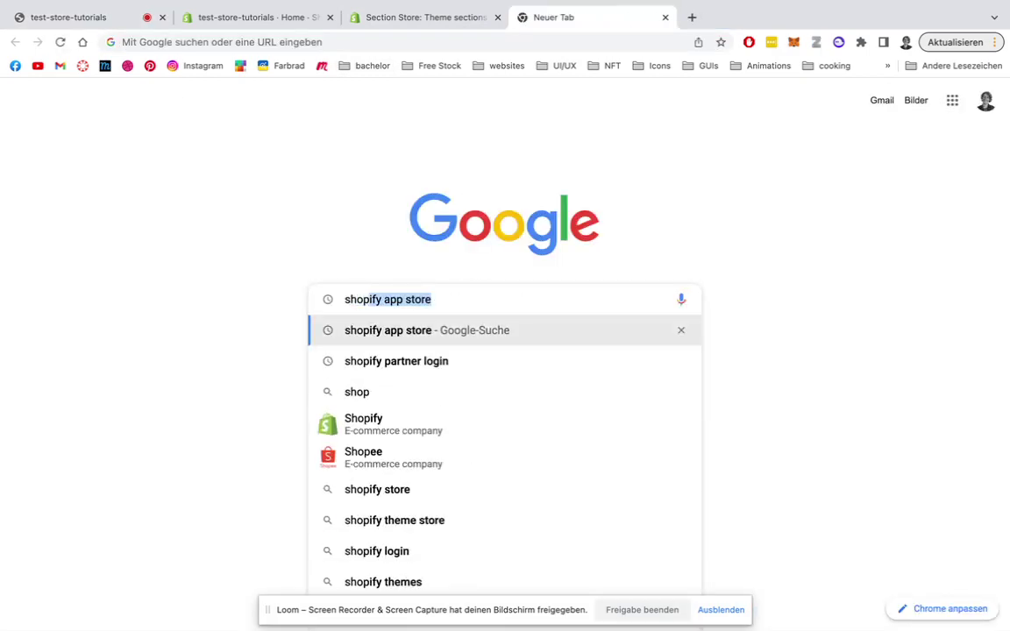
left_click(426, 332)
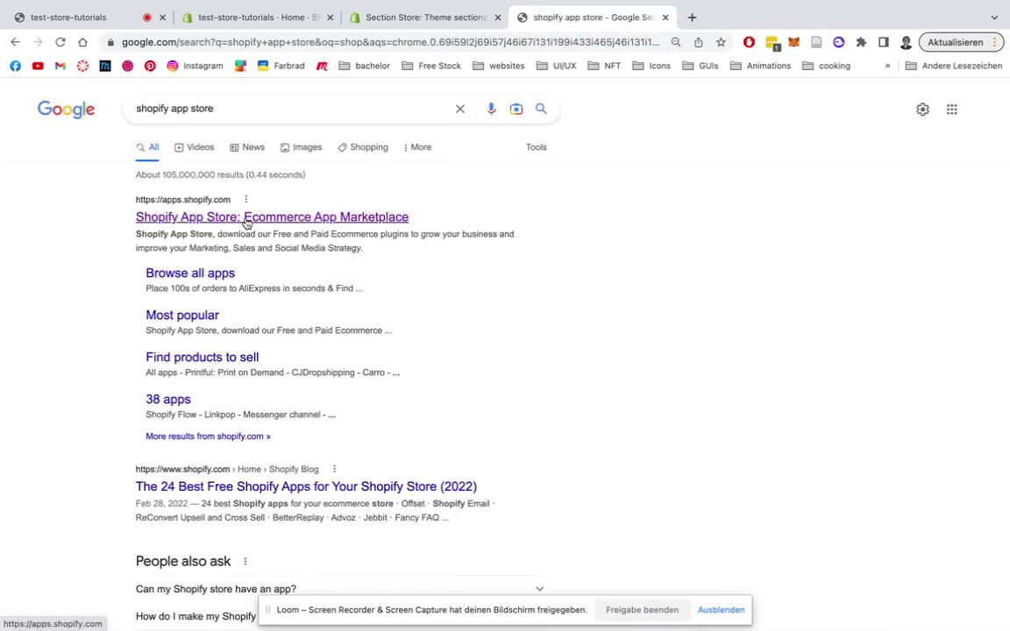
left_click(246, 219)
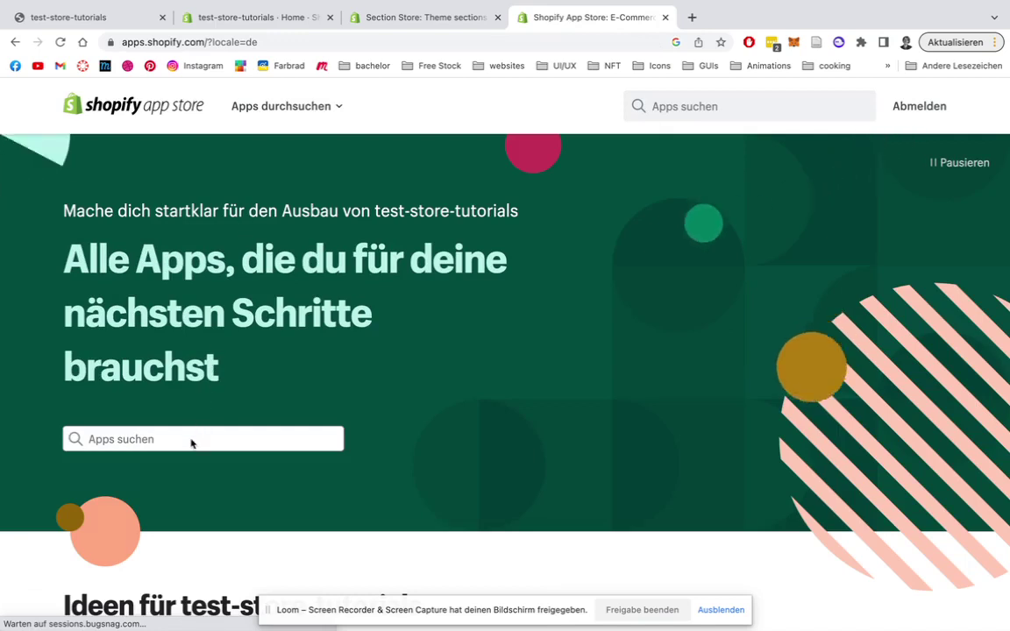
Step: Search the app store for "section store" and open the Section Store: Theme sections listing
left_click(192, 444)
type("section")
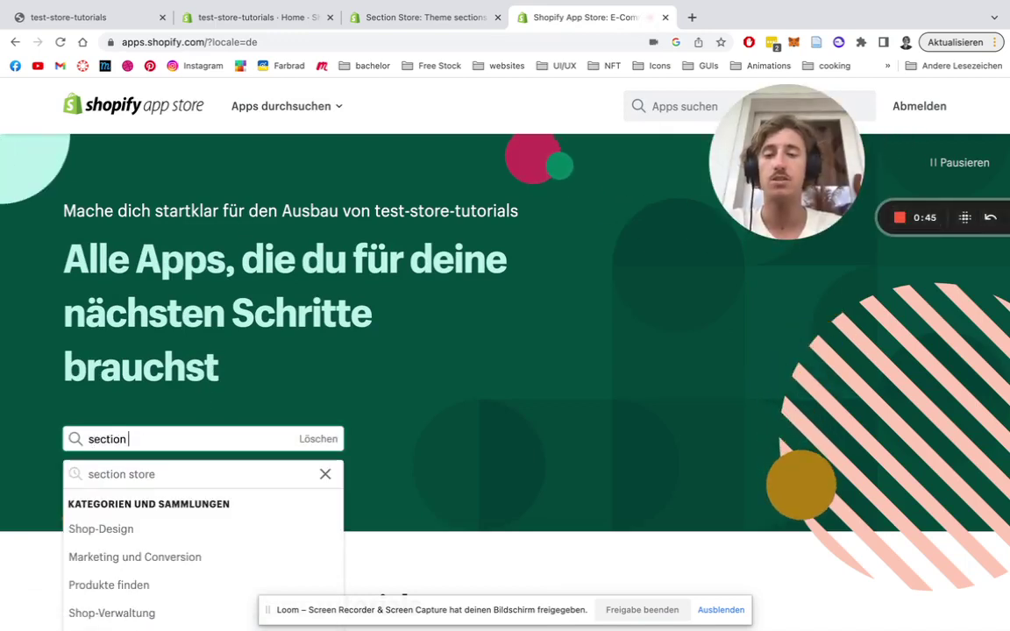
type(" store")
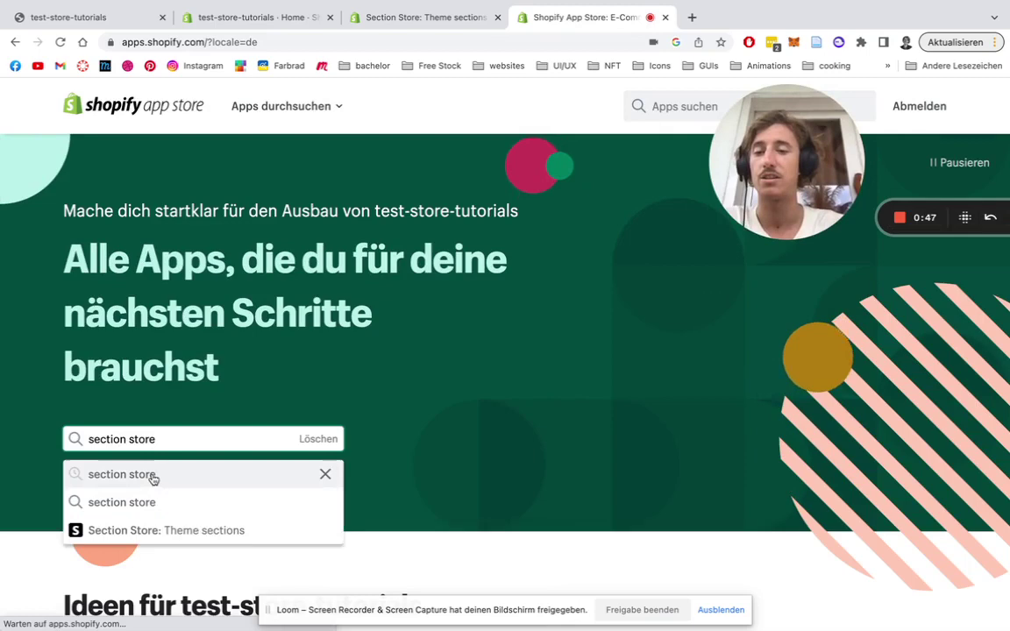
left_click(153, 477)
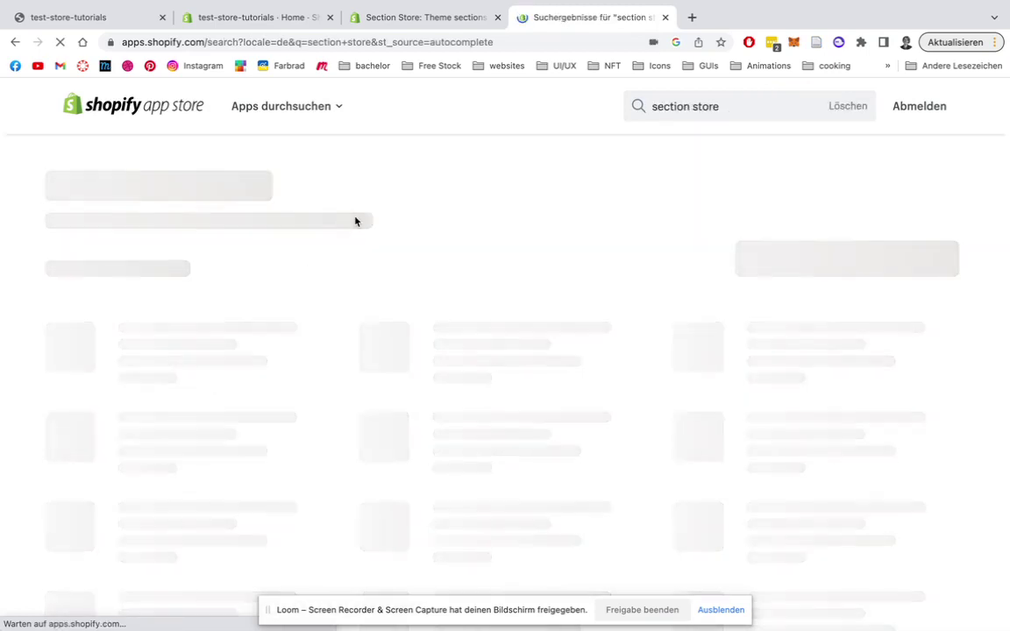
scroll(355, 221, "down", 2)
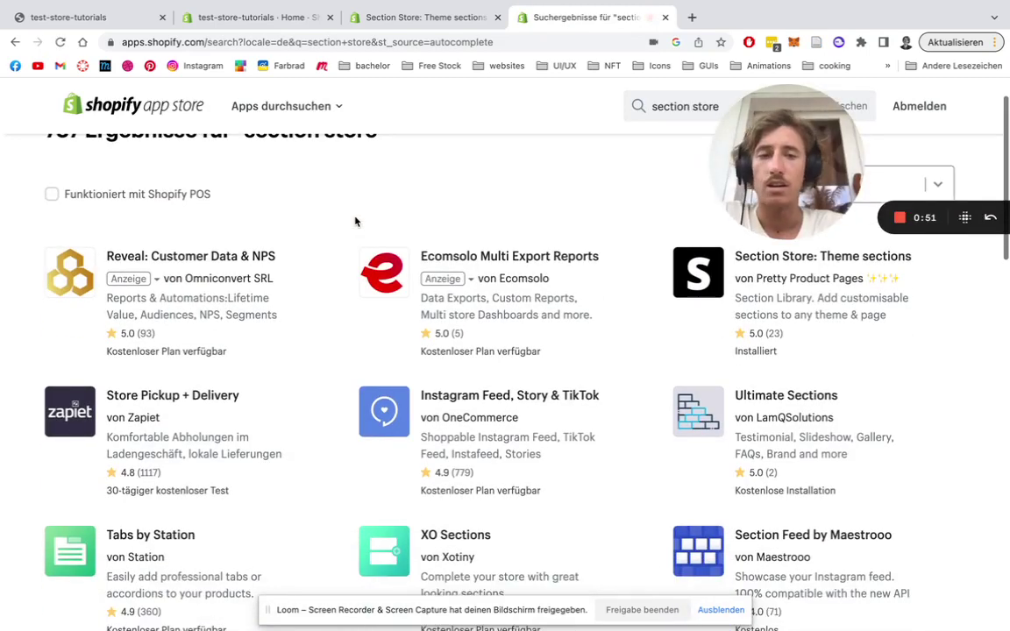
left_click(780, 258)
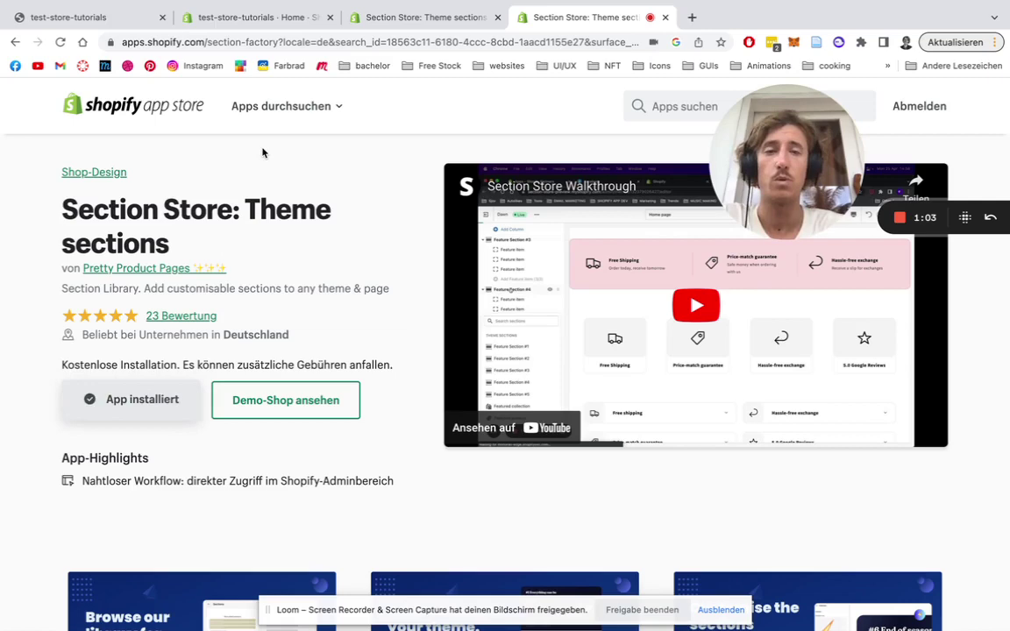
Step: Switch to the test-store-tutorials admin and open the Section Store app from the store's installed apps in the settings
left_click(278, 22)
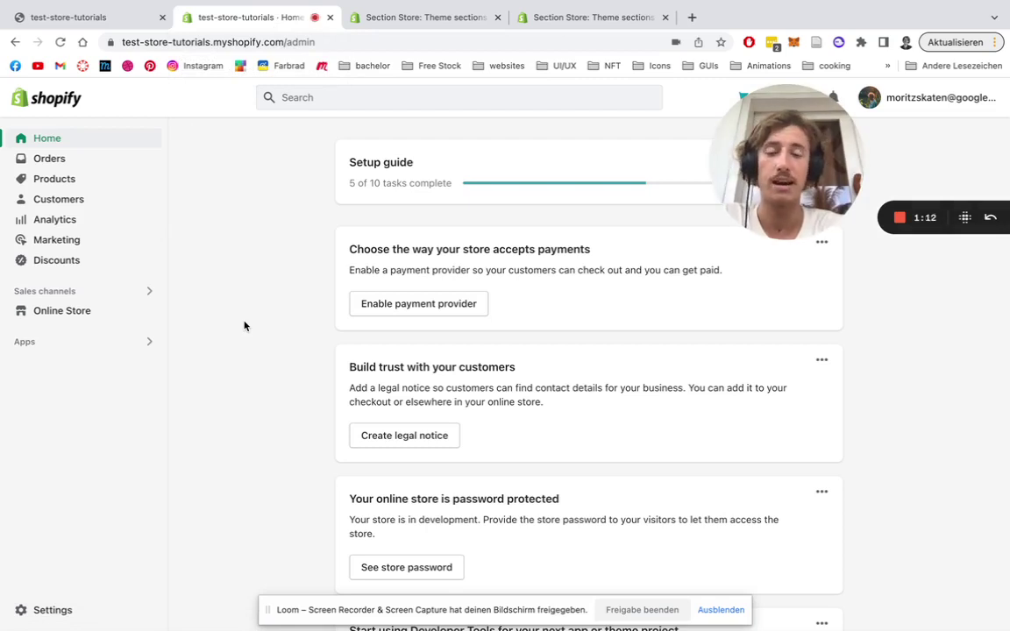
left_click(47, 616)
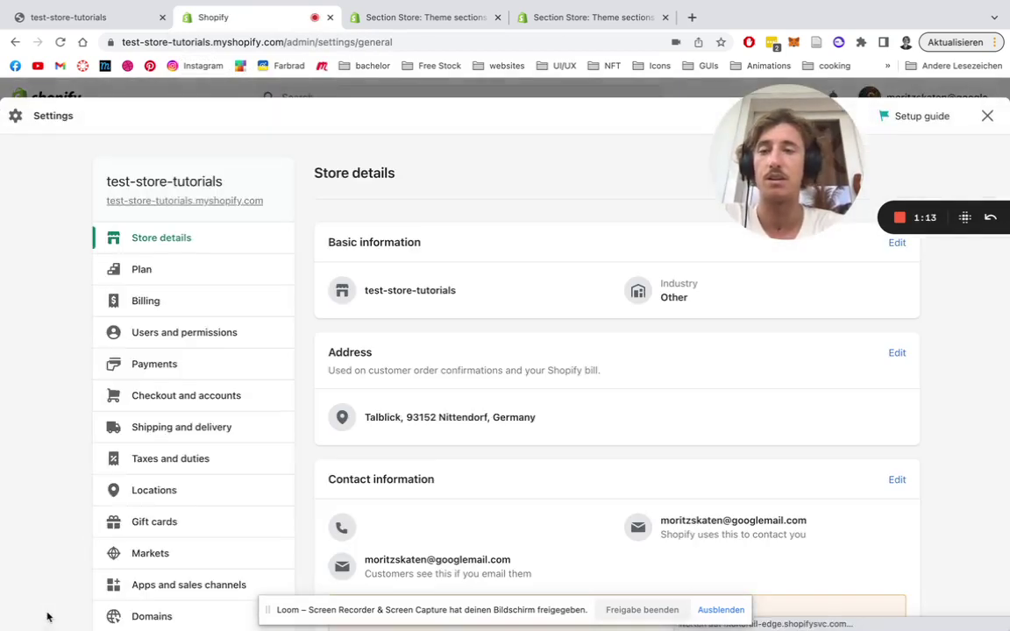
scroll(214, 282, "down", 2)
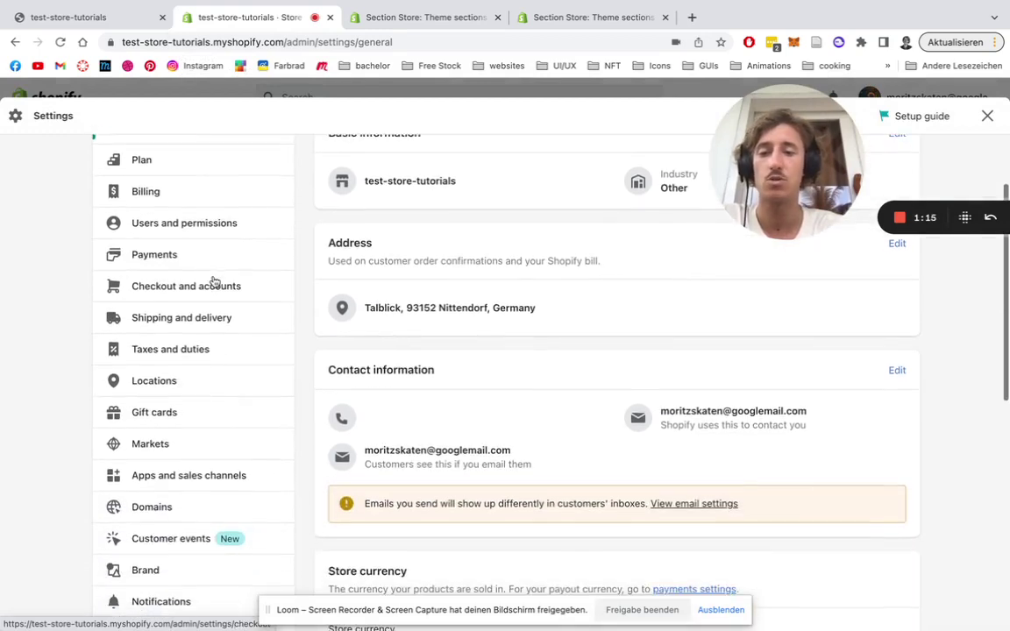
left_click(194, 486)
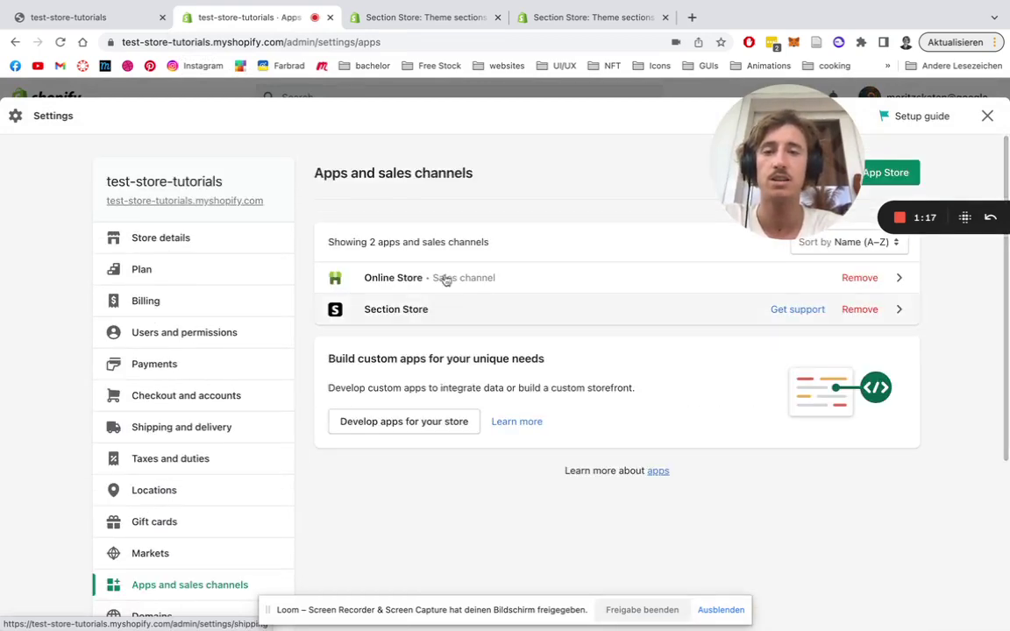
left_click(408, 313)
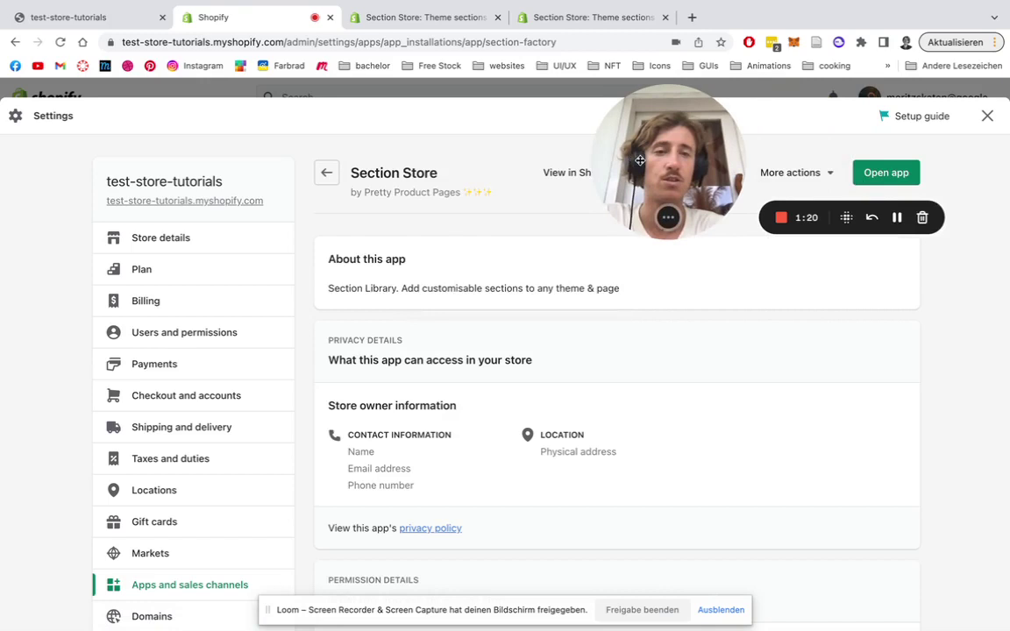
left_click(884, 172)
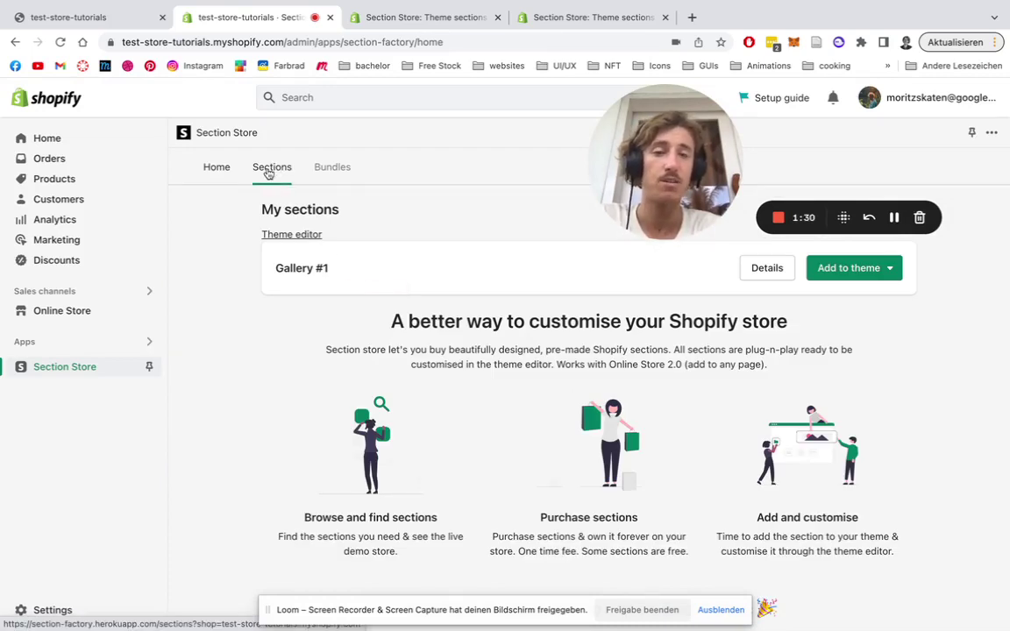
Step: View the details of the free Gallery #1 section in the section library and return to the app's home page
left_click(270, 169)
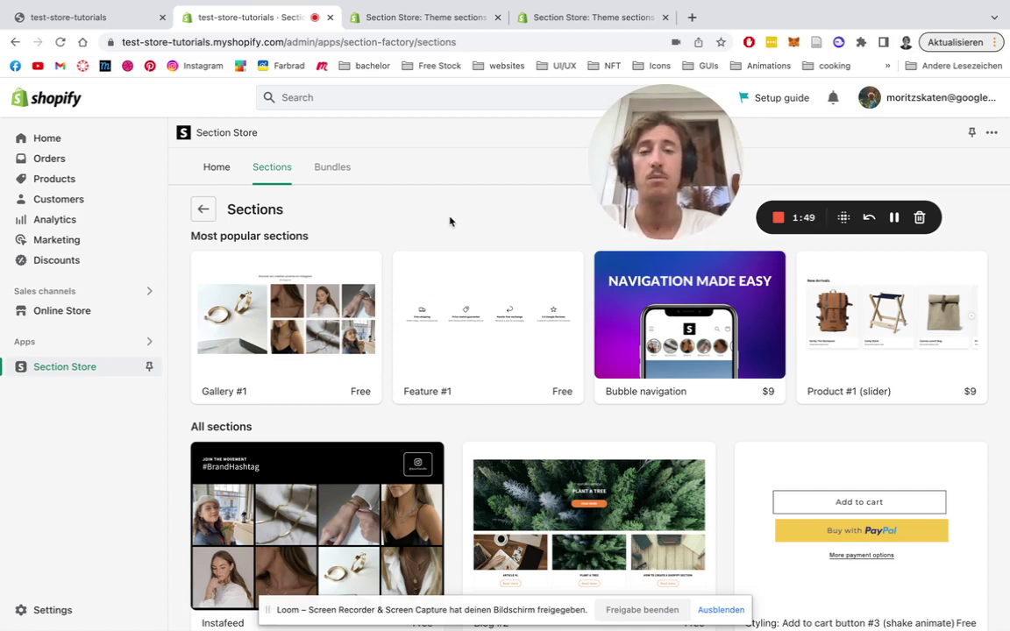
left_click(295, 349)
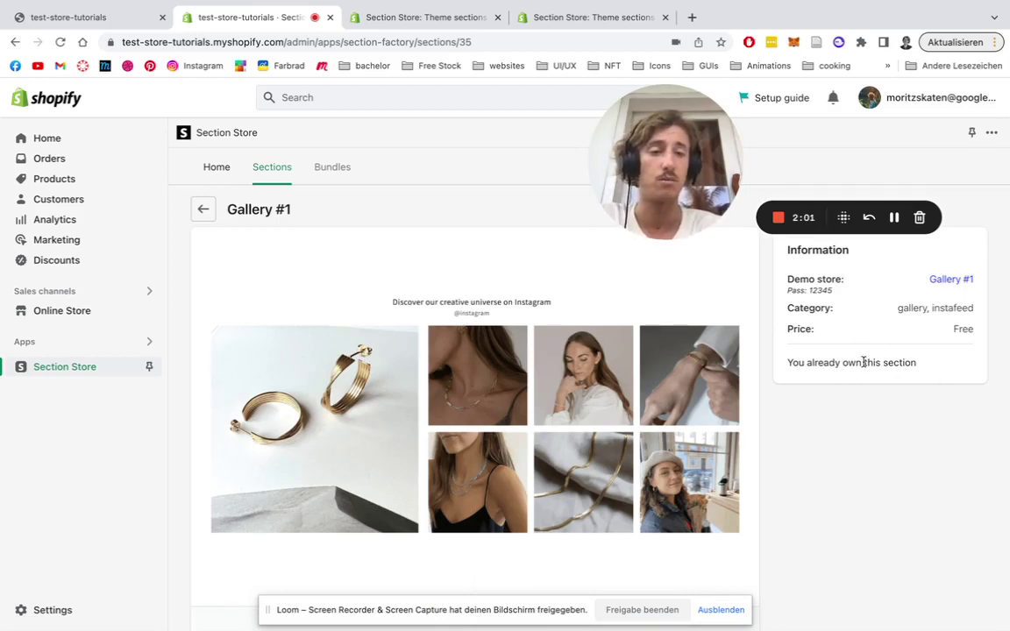
left_click(218, 168)
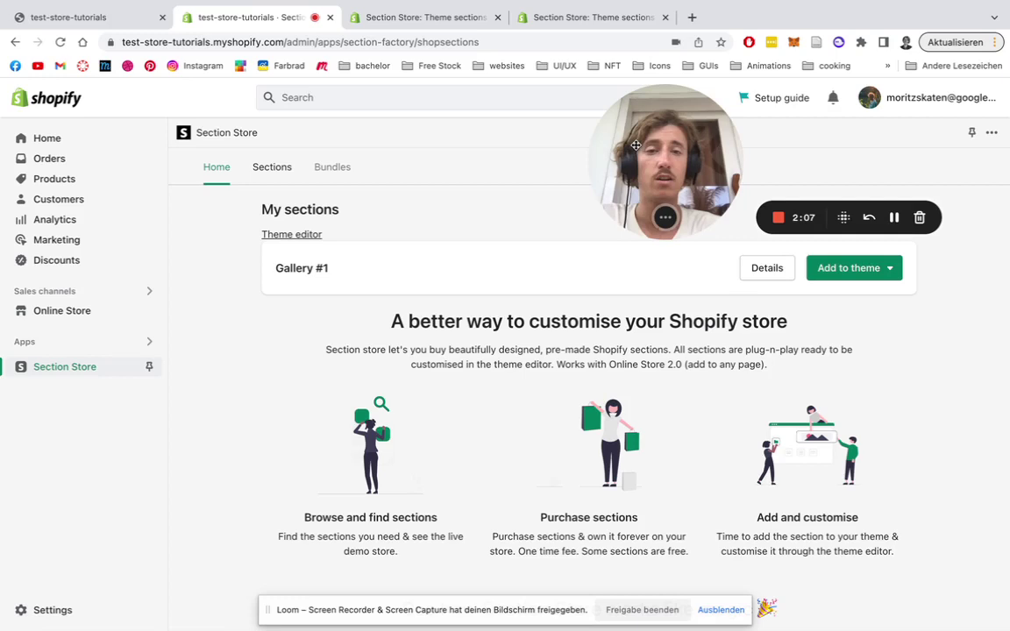
left_click_drag(636, 110, 638, 97)
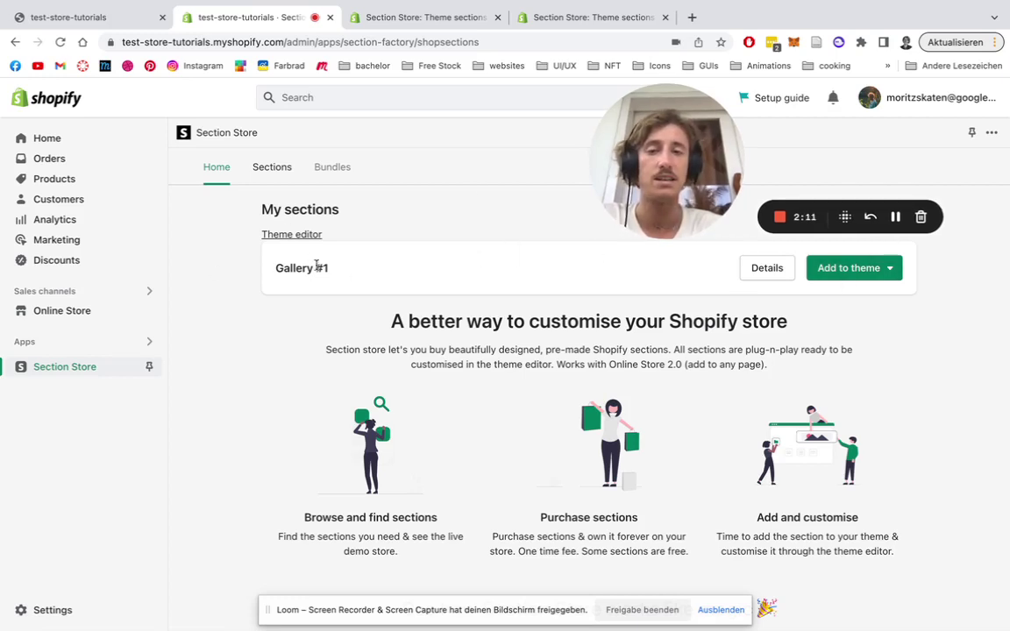
Step: Check which themes Gallery #1 can be added to without choosing one, and open the theme editor for the Dawn theme
left_click(864, 268)
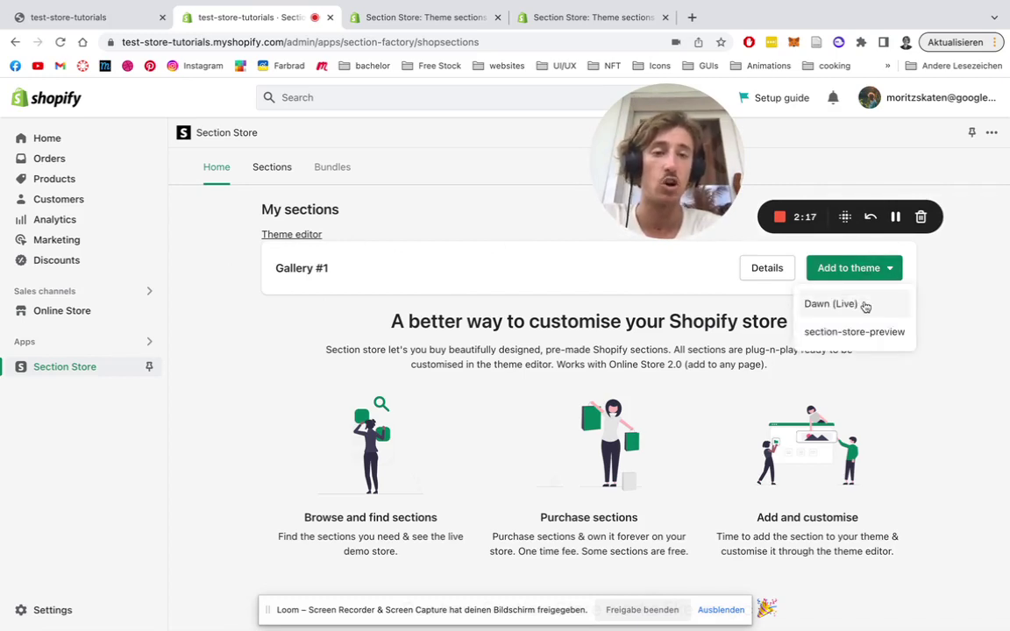
left_click(493, 217)
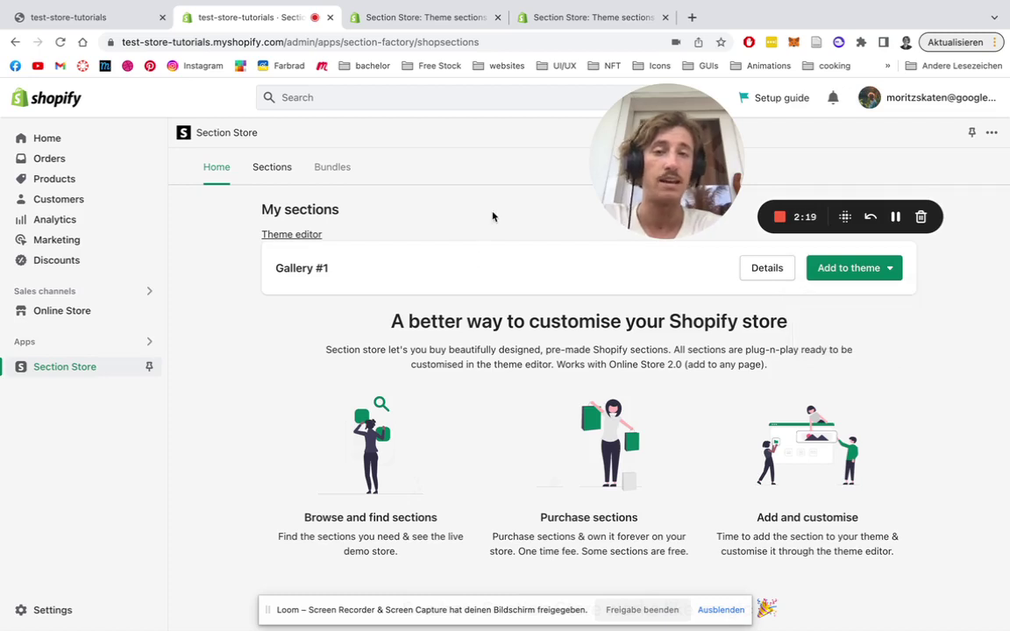
left_click(301, 237)
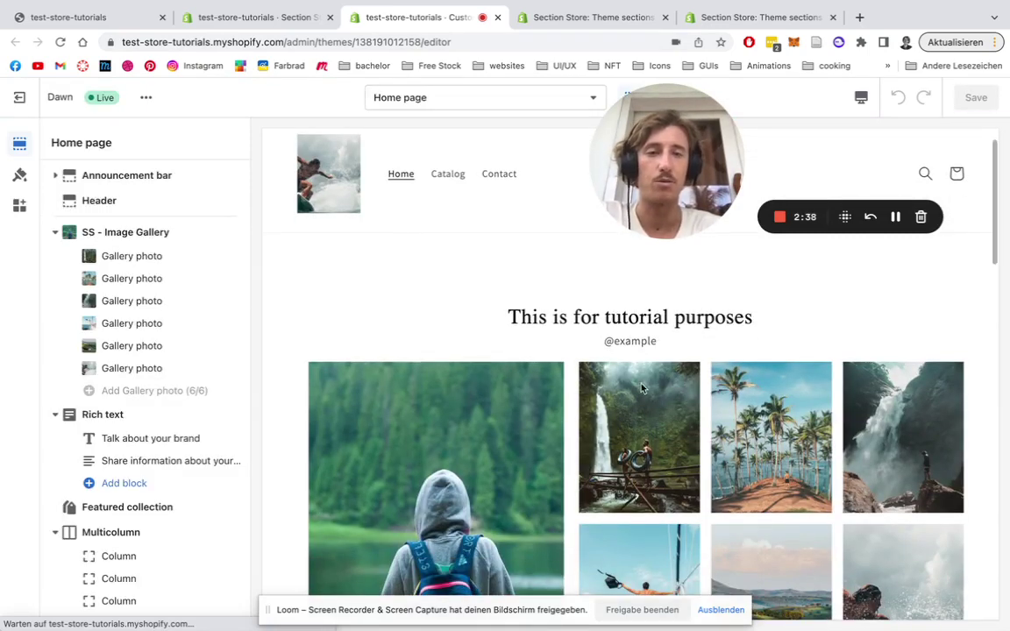
scroll(579, 260, "down", 2)
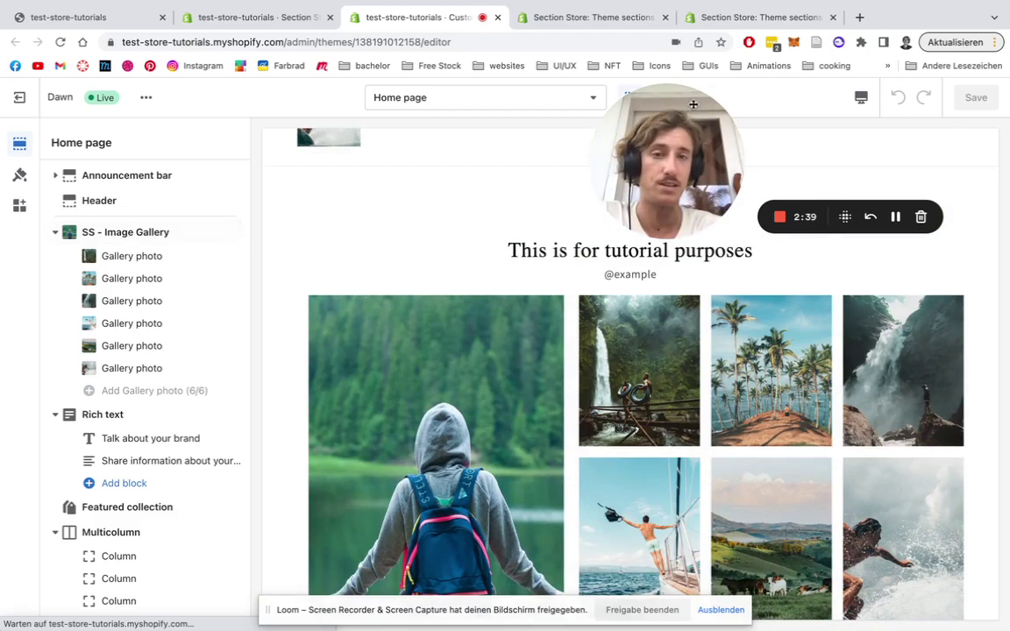
left_click_drag(688, 98, 770, 96)
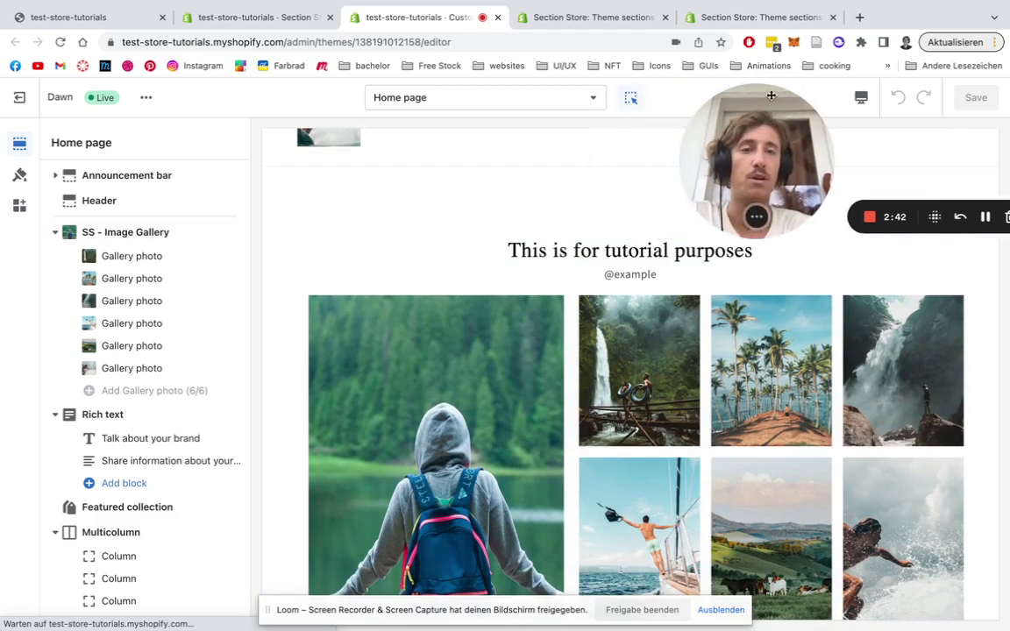
Step: Find the SS - Image Gallery section by searching for "ss" and add it below the Multicolumn section of the home page
scroll(199, 365, "down", 2)
left_click(198, 367)
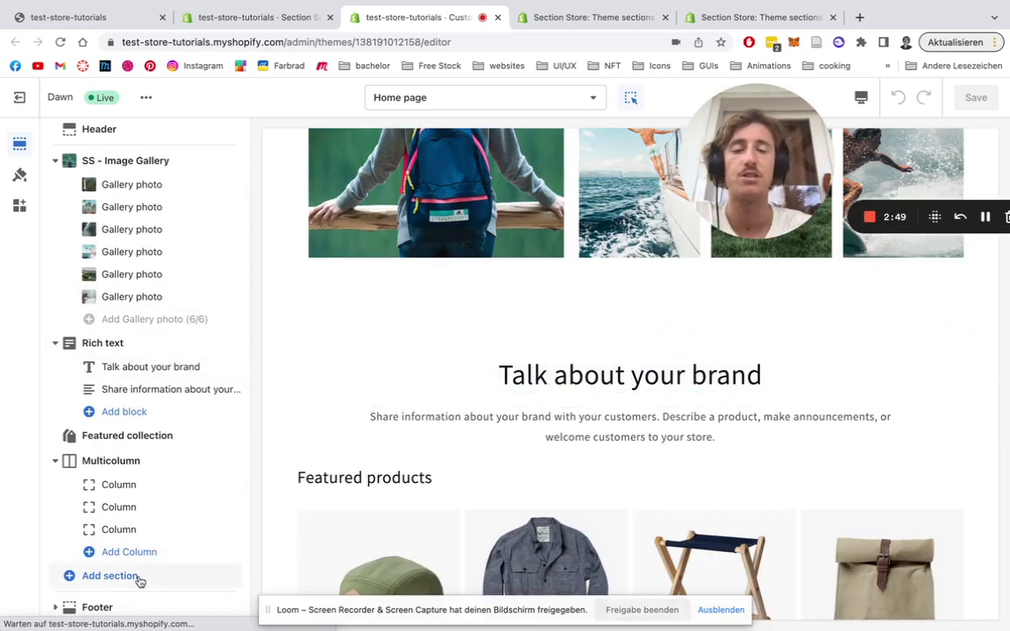
left_click(138, 579)
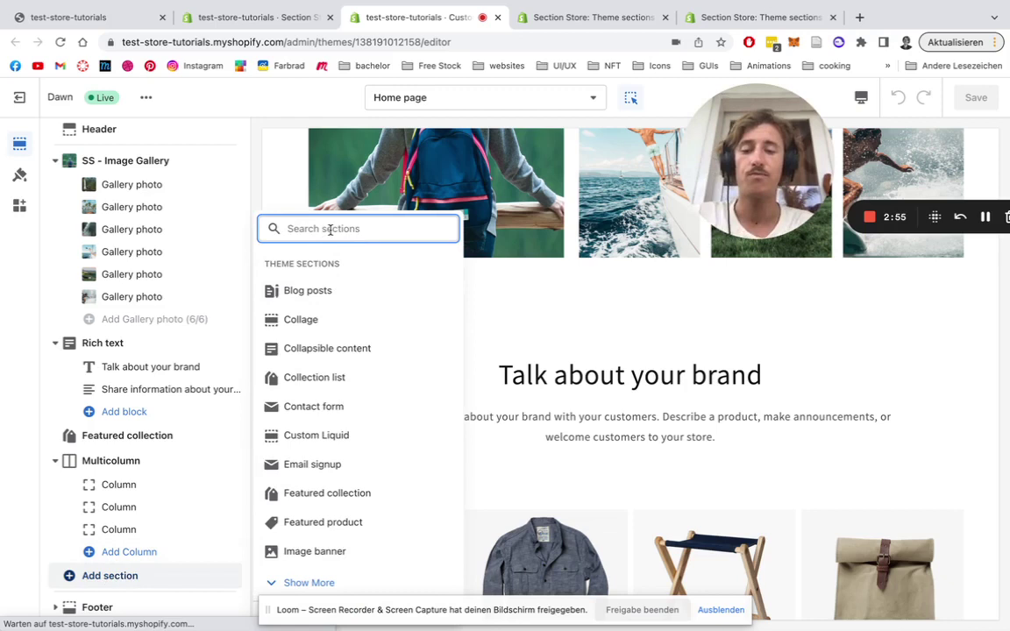
type("ss")
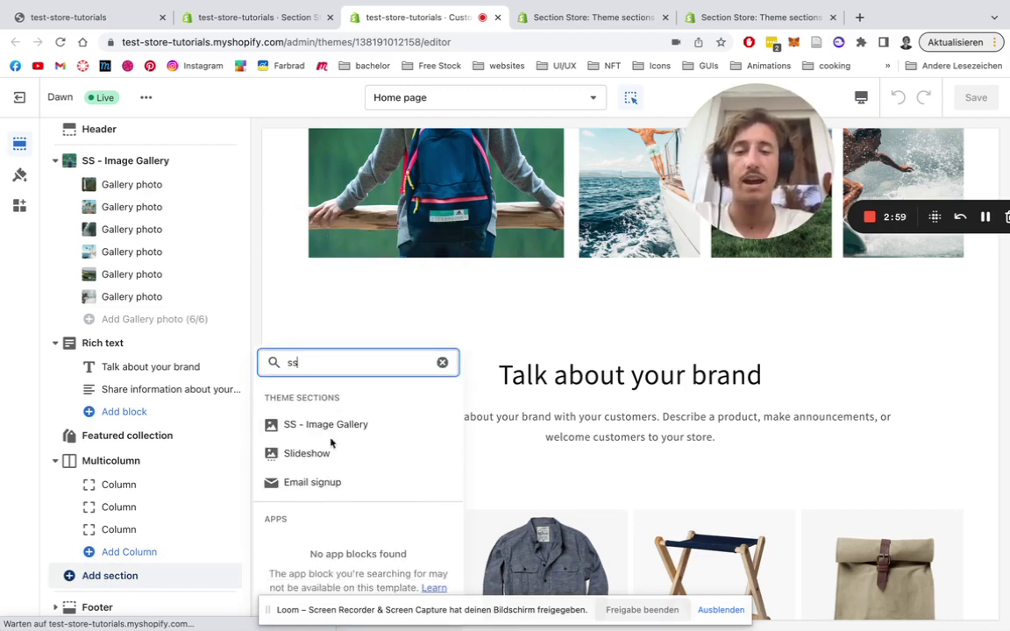
left_click(334, 433)
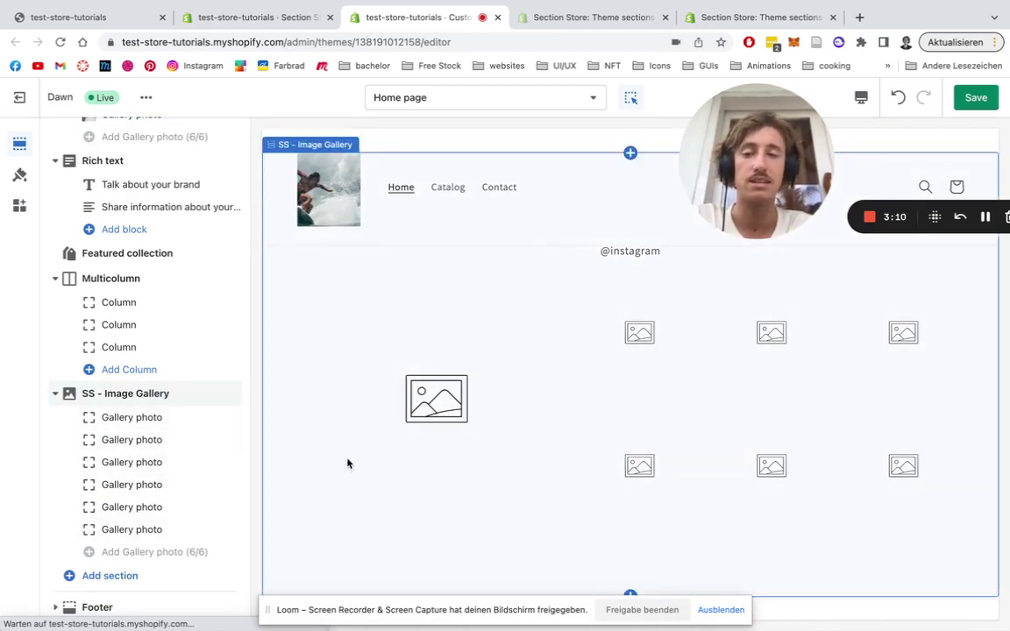
scroll(506, 423, "up", 1)
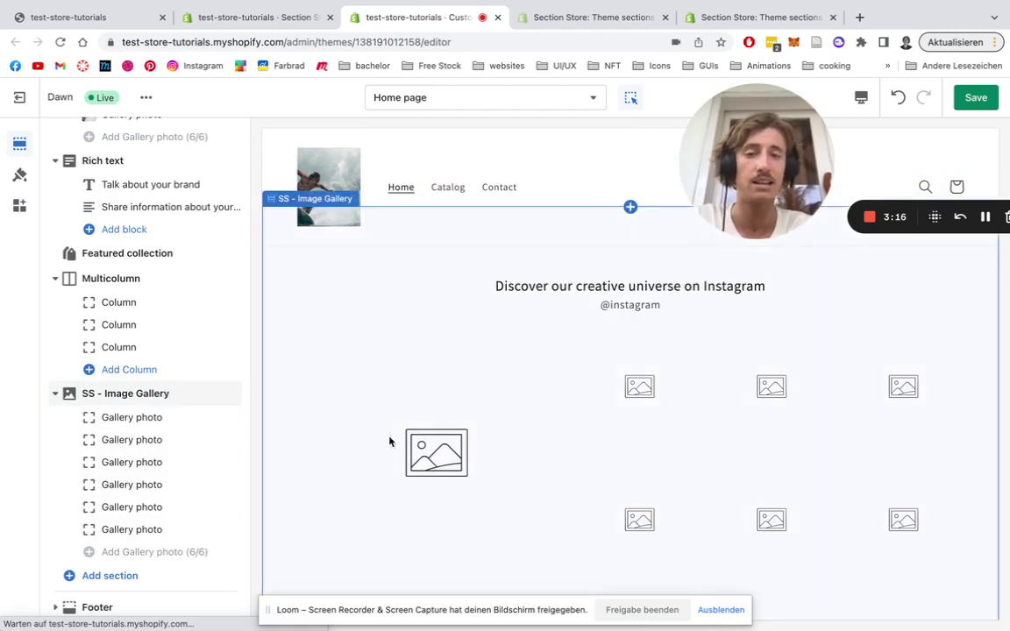
Step: Set the title of the SS - Image Gallery section below Multicolumn to "Example headline" with a 40px font size
left_click(131, 395)
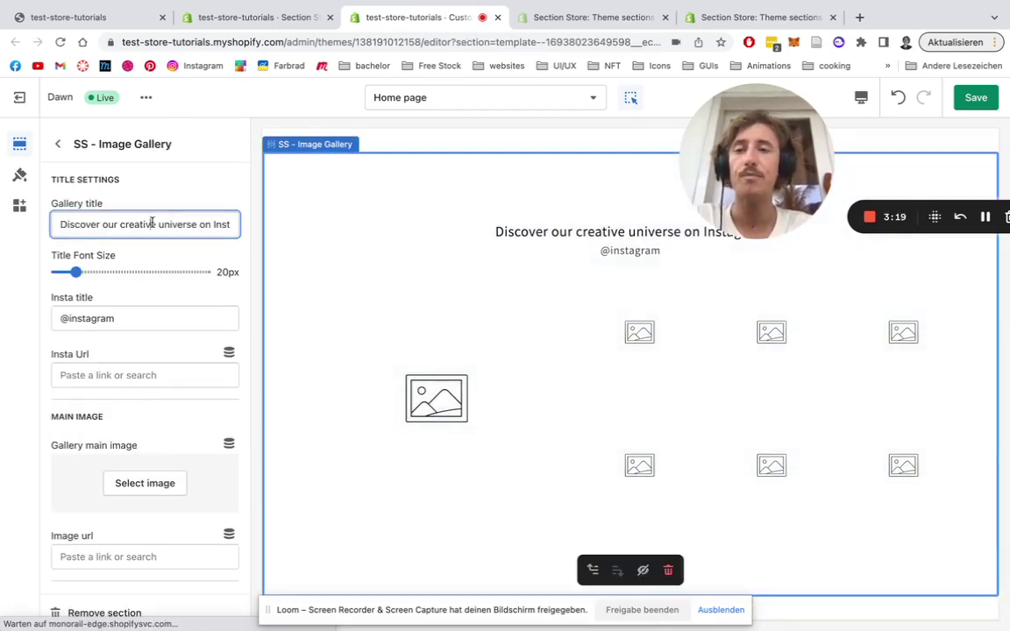
triple_click(152, 222)
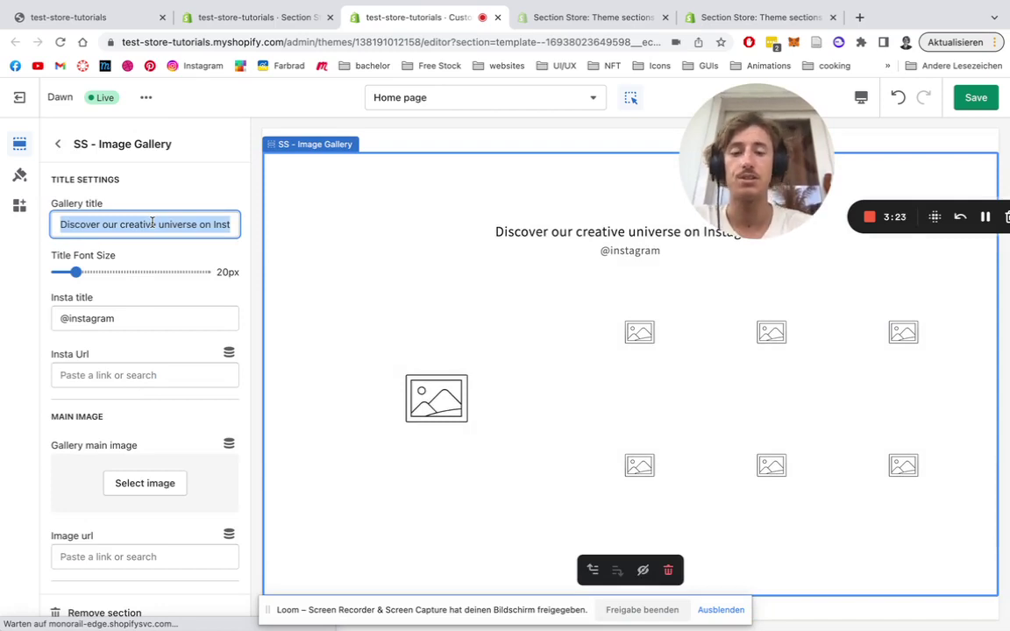
type("Example hea")
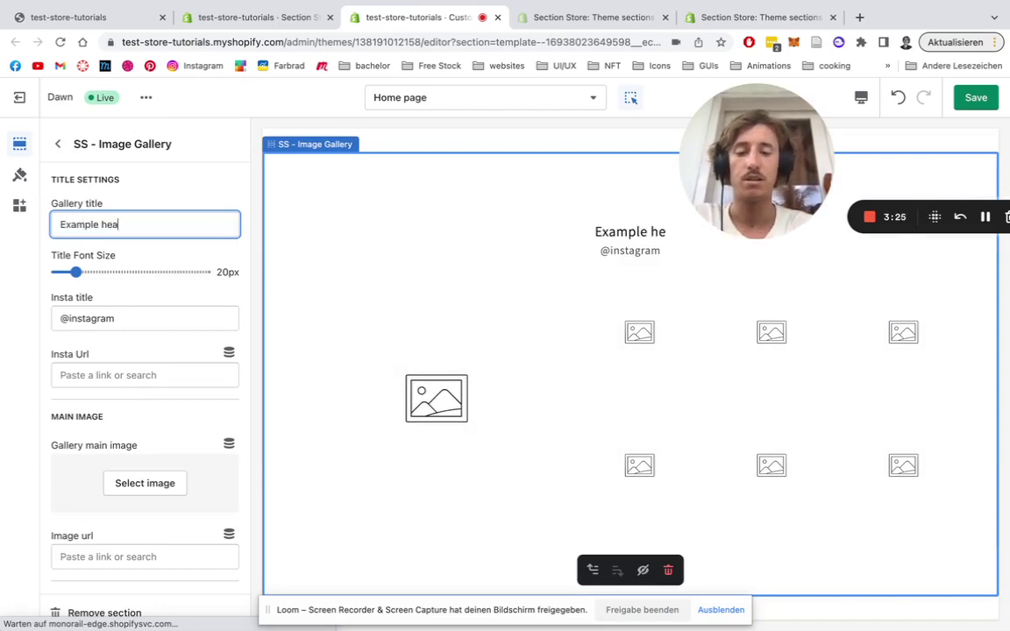
type("dline")
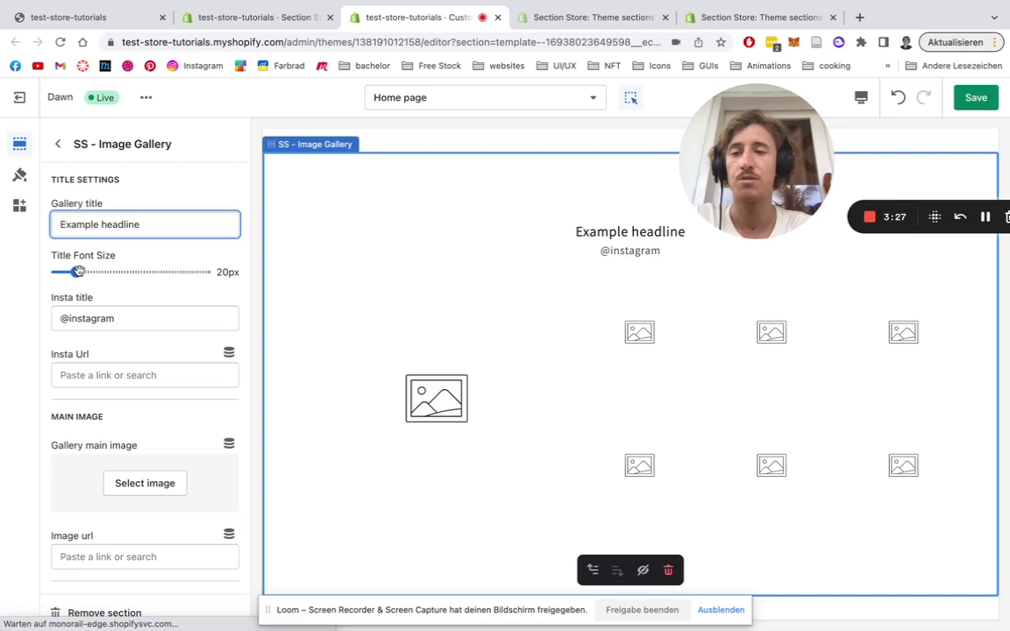
left_click_drag(79, 272, 107, 272)
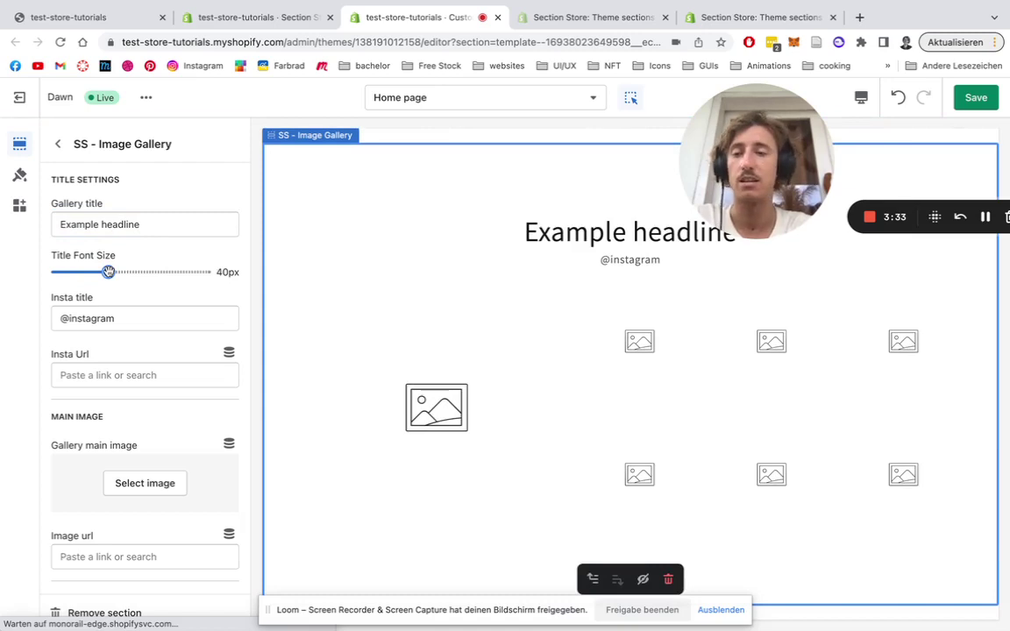
left_click_drag(122, 320, 75, 320)
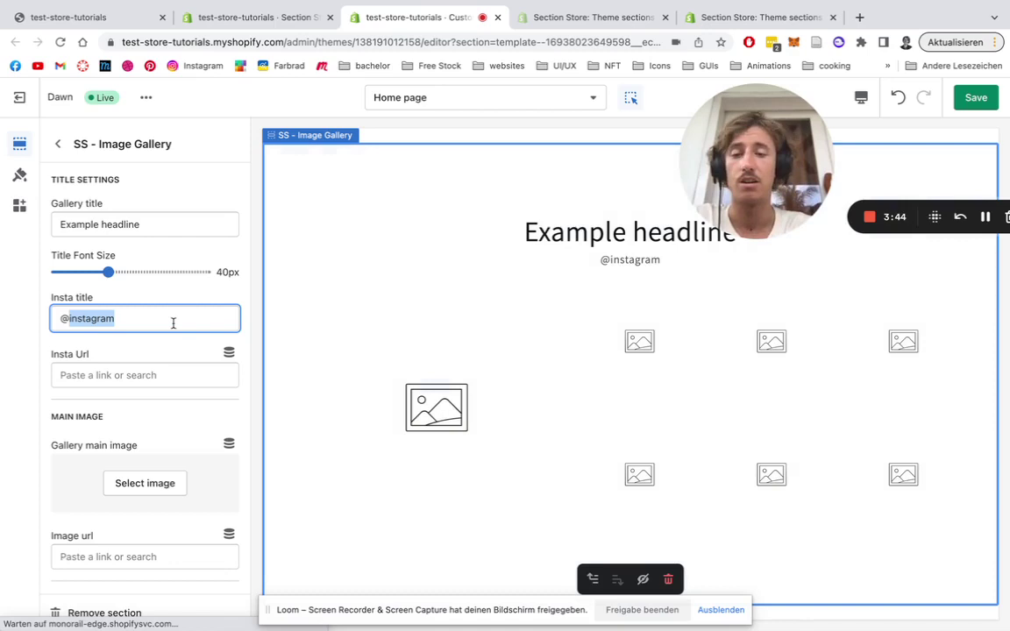
type("exam")
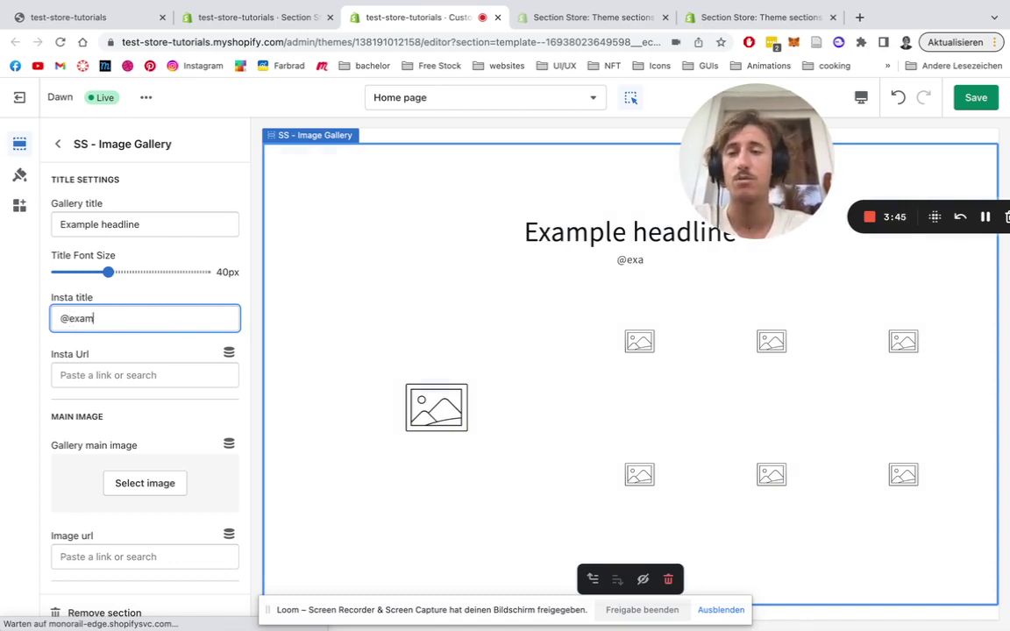
type("ple")
left_click(156, 379)
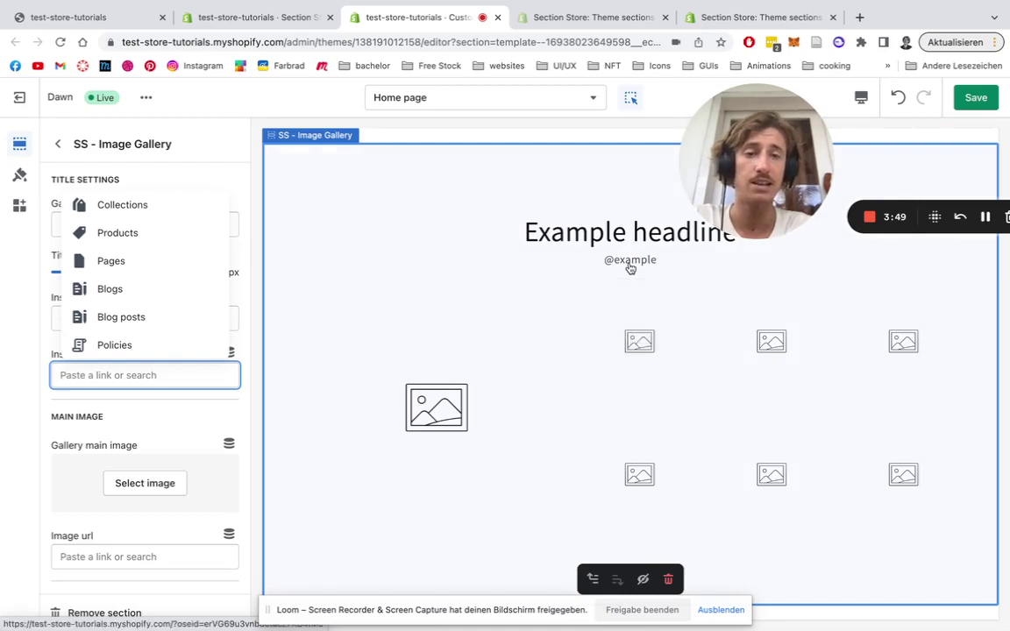
type("https://www.instagram.com/")
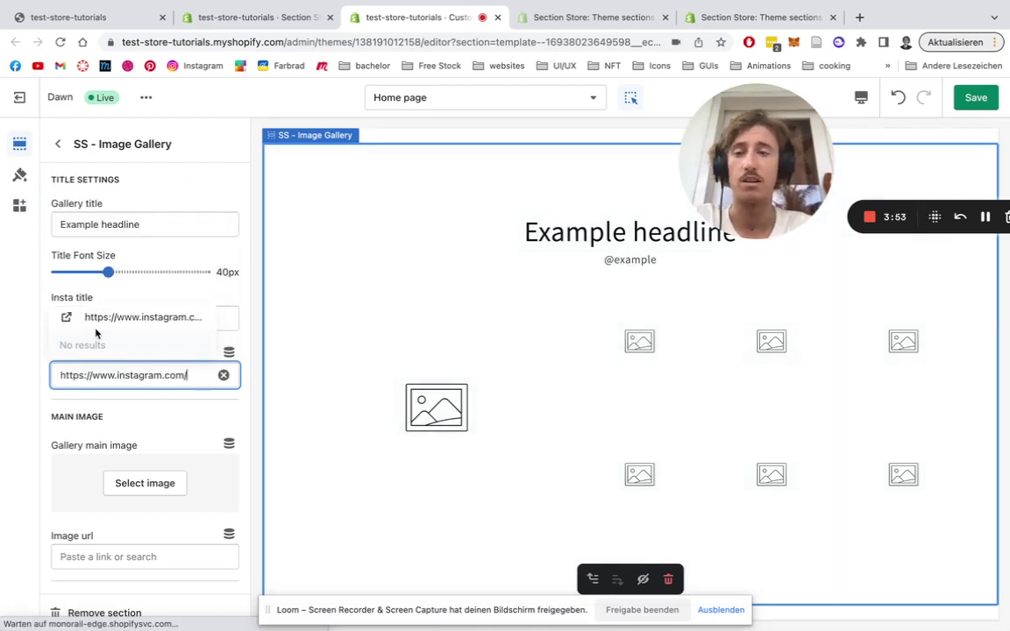
left_click(113, 319)
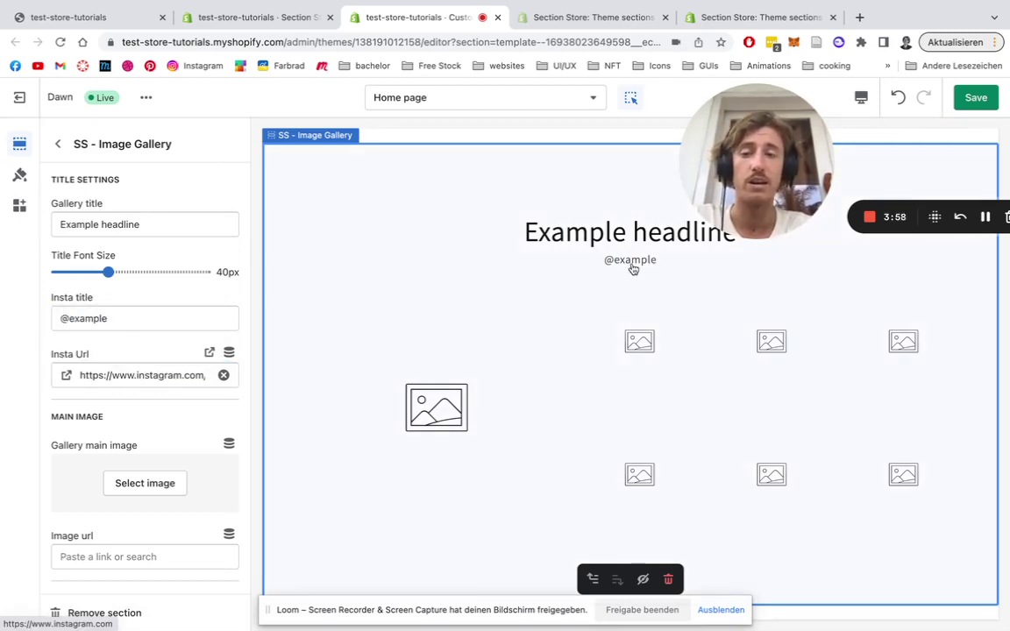
Step: Use the library photo pexels-photo-1172253 of the hooded hiker at the lake as the gallery's main image
scroll(126, 314, "down", 1)
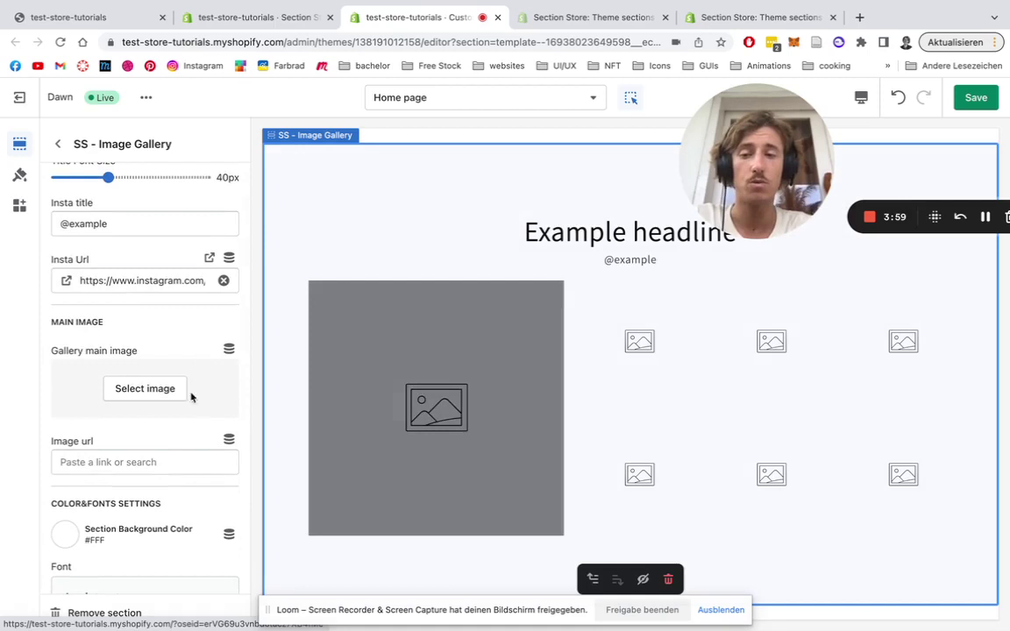
left_click(164, 389)
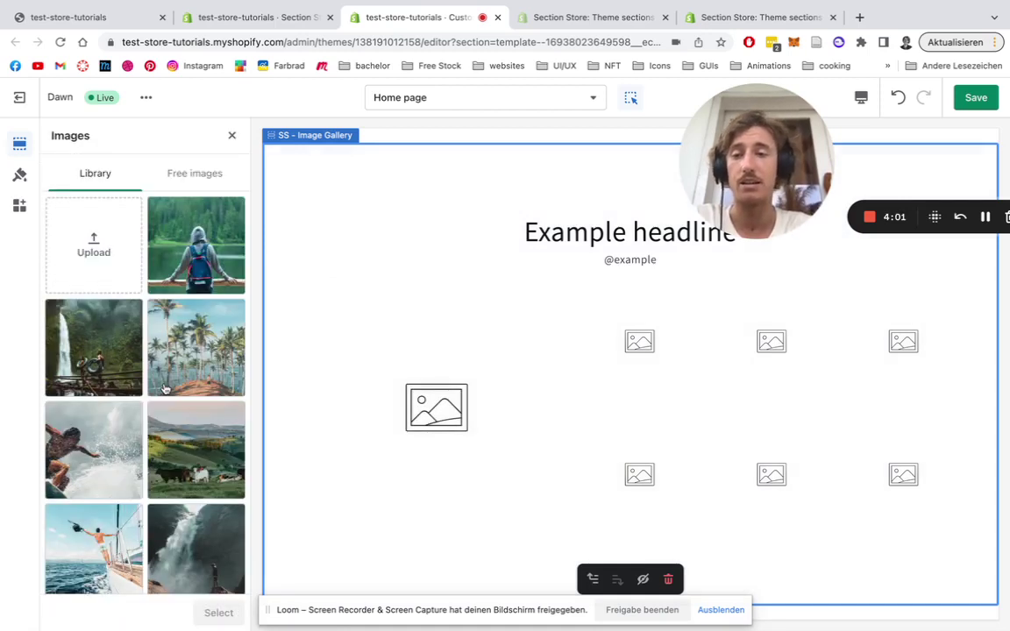
left_click(196, 245)
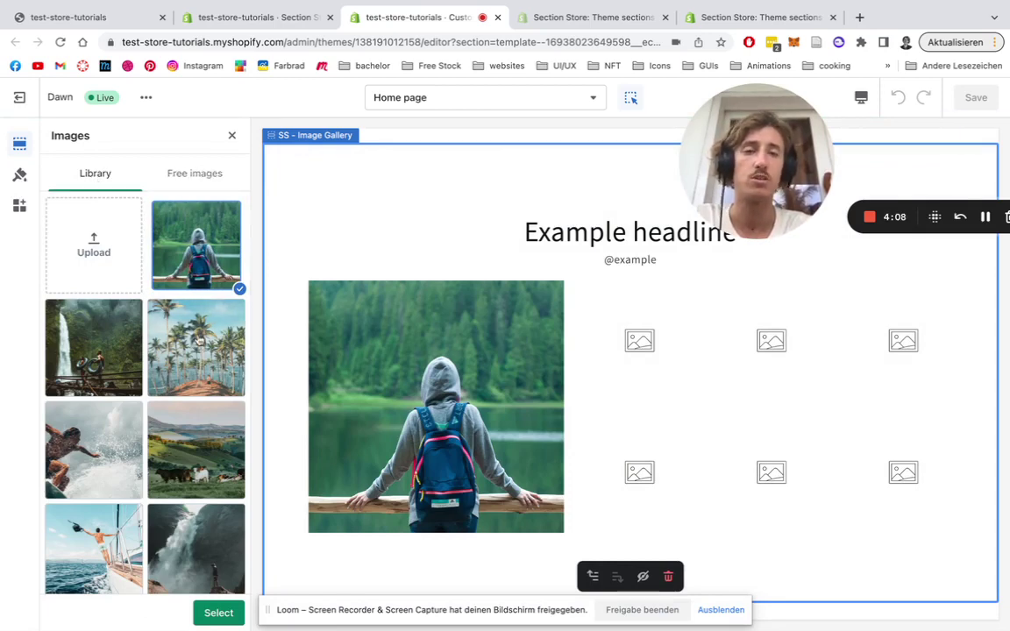
left_click(218, 613)
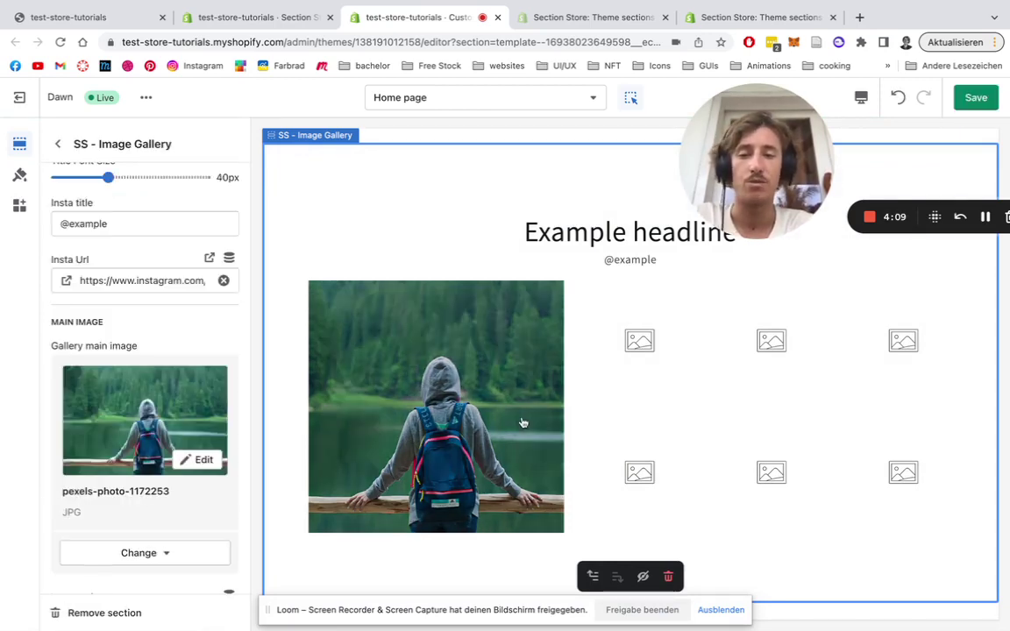
scroll(179, 399, "down", 1)
scroll(180, 399, "down", 3)
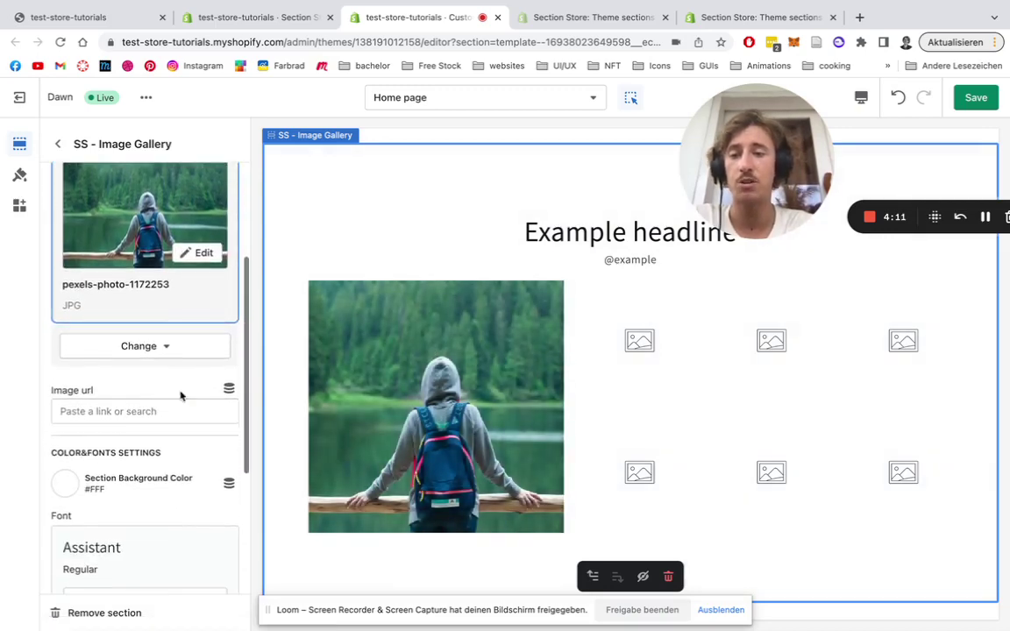
left_click(119, 404)
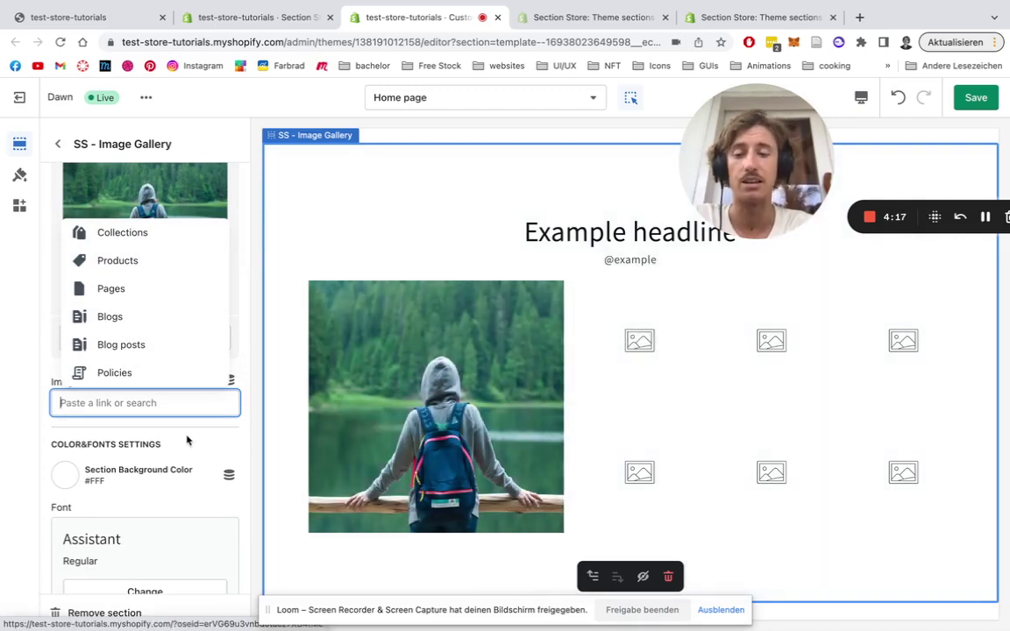
type("https://www.instagram.com/")
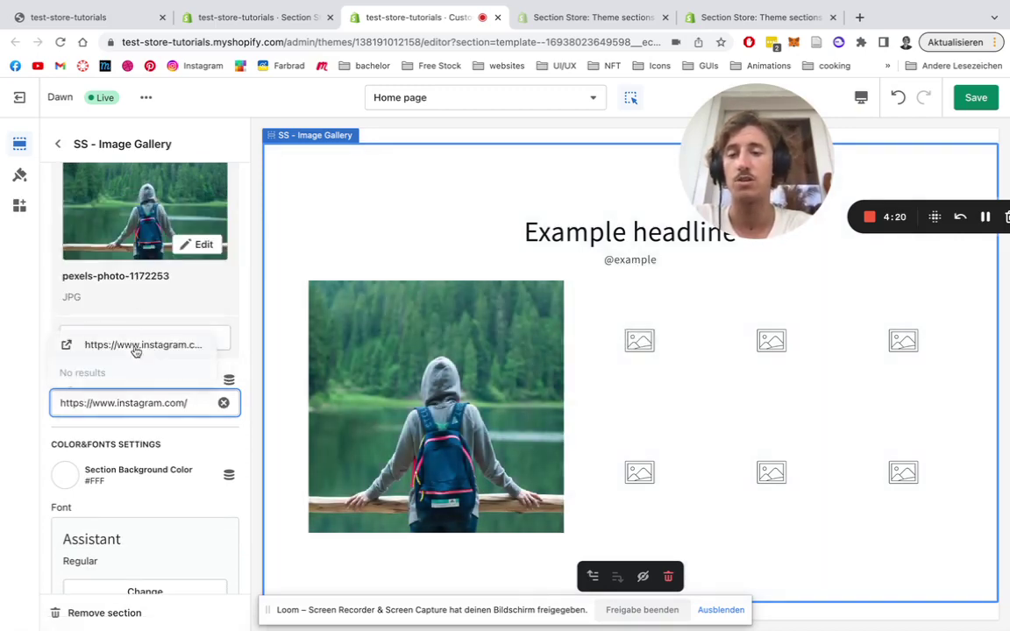
left_click(134, 348)
Step: Try the red A84949 as the section background colour and then set it to the near-white FEFEFE
scroll(134, 351, "down", 3)
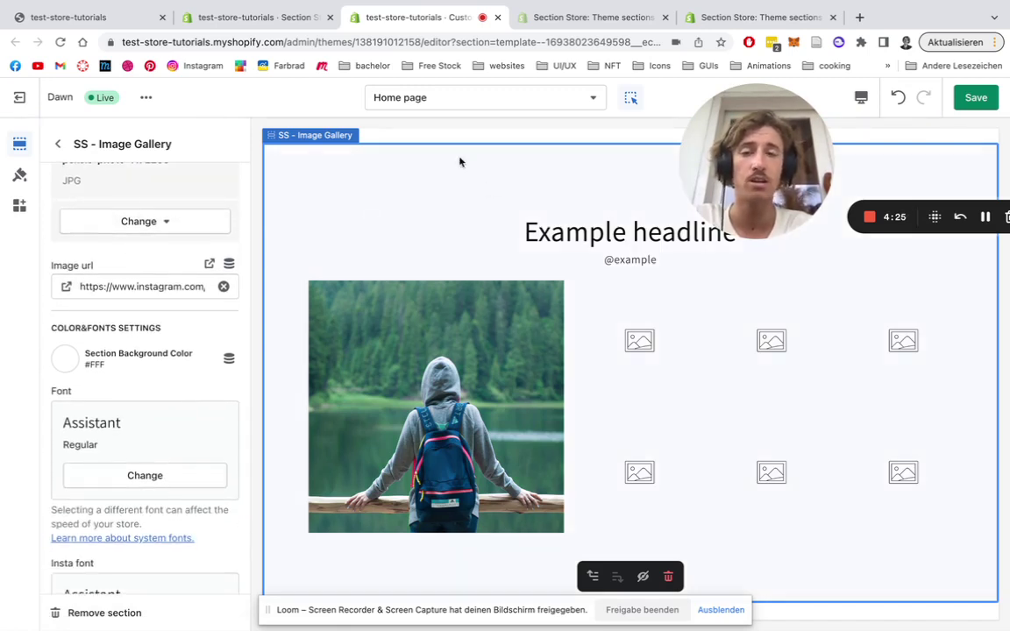
left_click(67, 361)
left_click(119, 150)
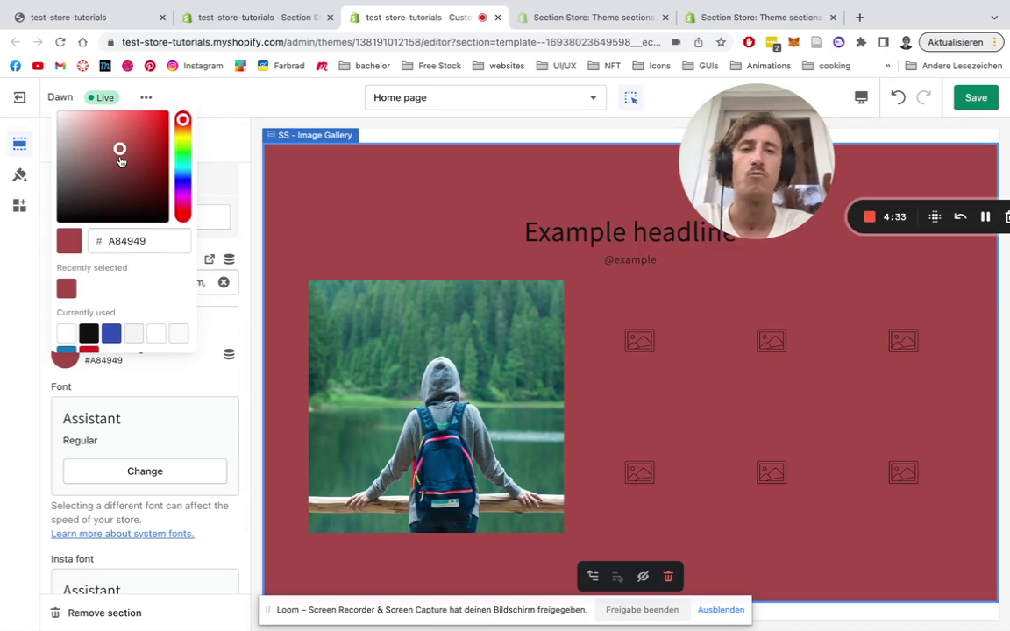
left_click_drag(120, 159, 58, 113)
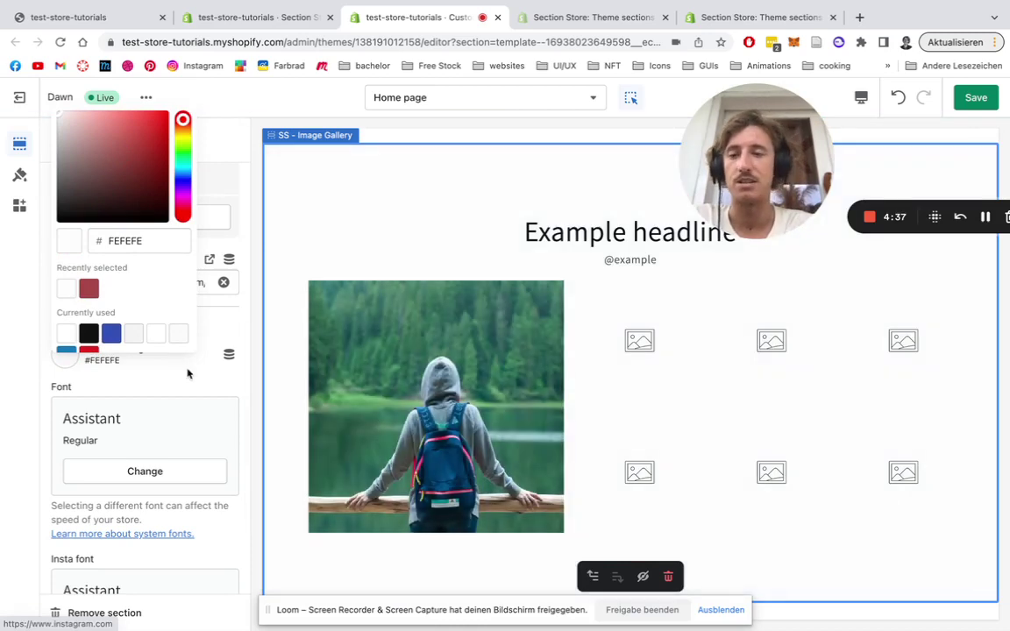
left_click(200, 371)
Step: Examine the system and other fonts offered for the gallery title without choosing one, and review the section's remaining settings
scroll(200, 371, "down", 2)
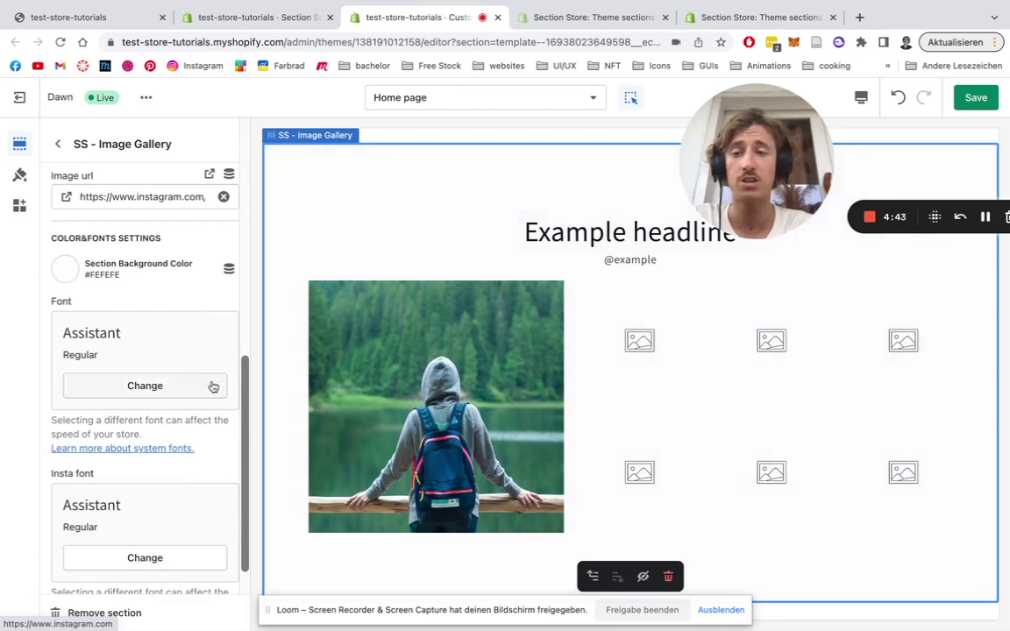
left_click(146, 386)
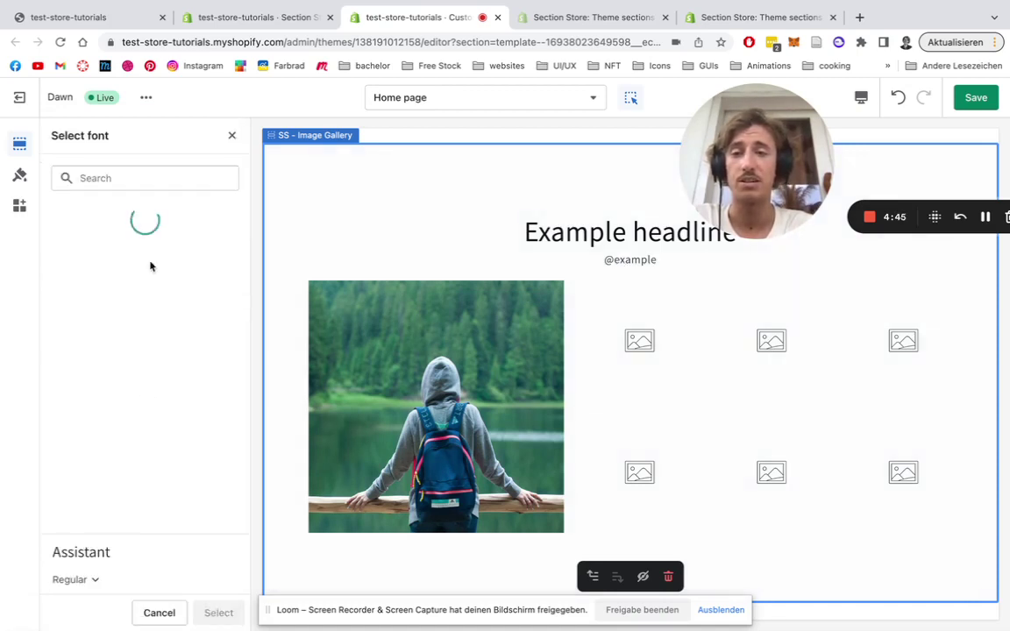
scroll(149, 266, "down", 2)
scroll(150, 266, "down", 1)
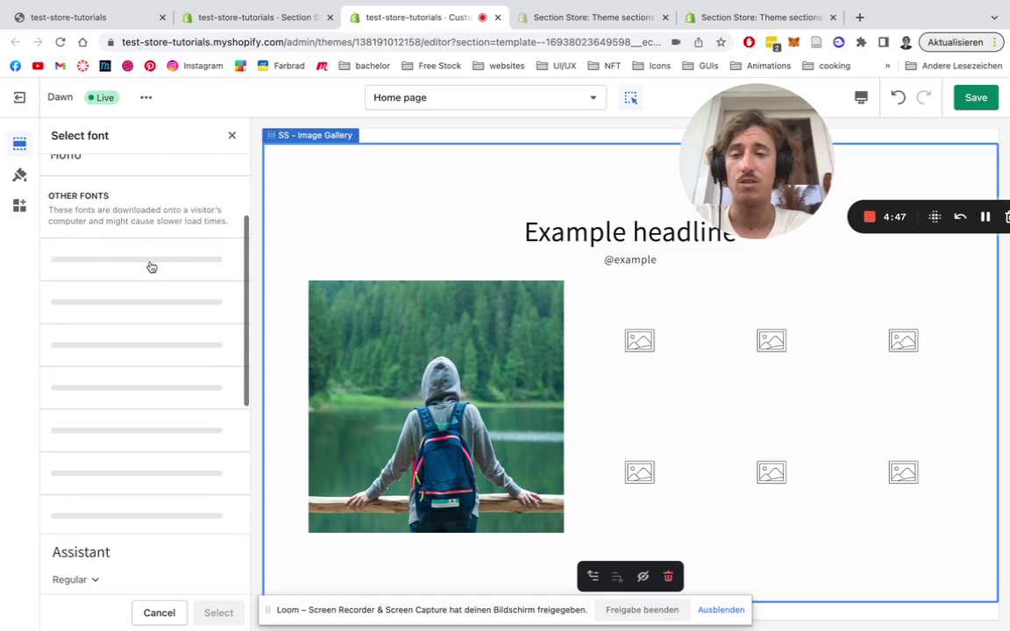
scroll(150, 266, "up", 5)
scroll(144, 298, "down", 4)
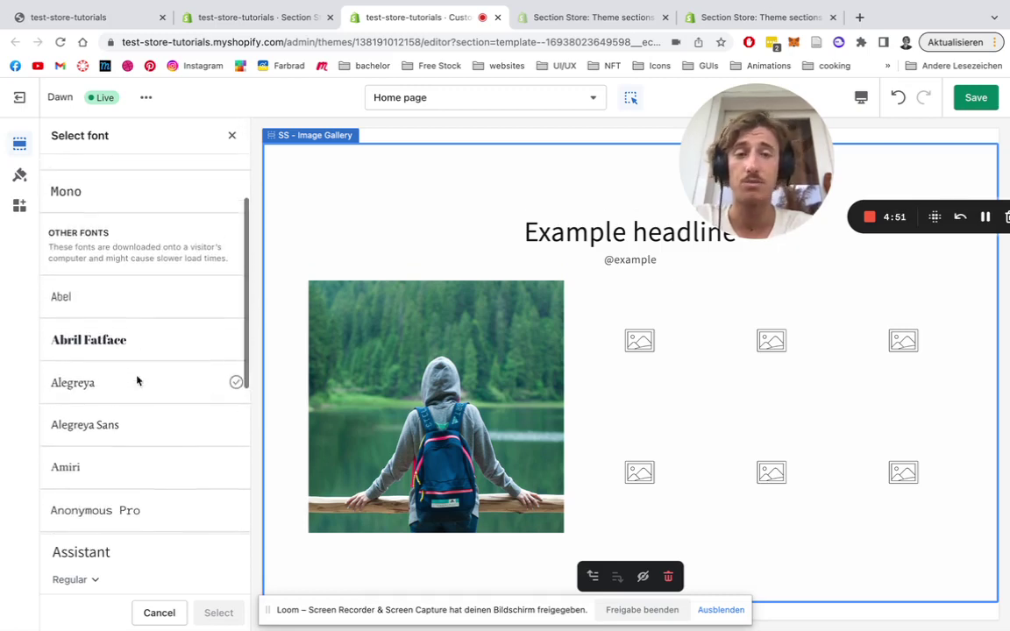
scroll(138, 380, "up", 4)
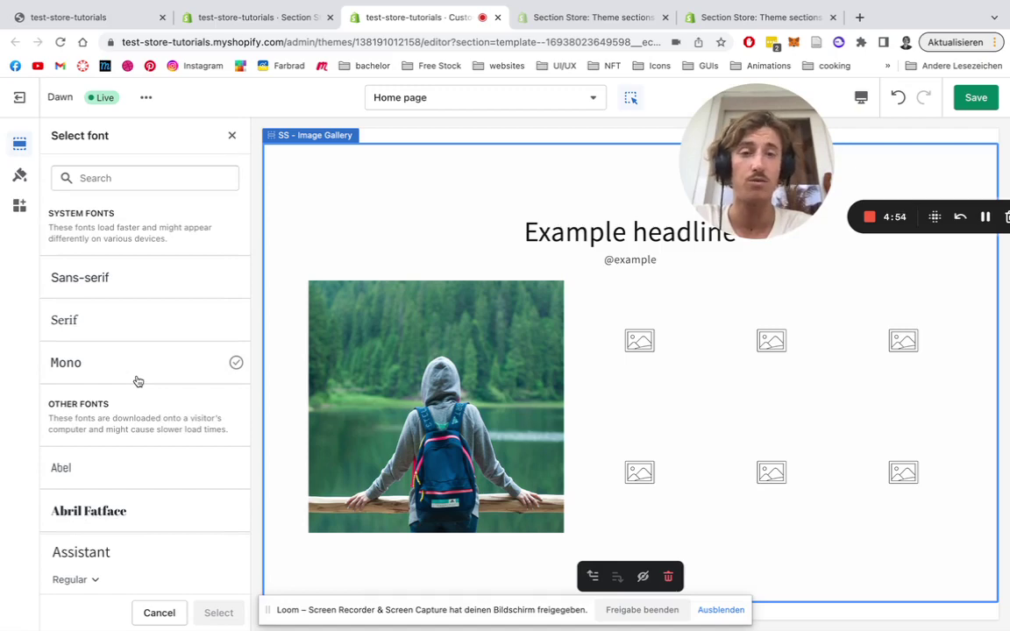
left_click(232, 137)
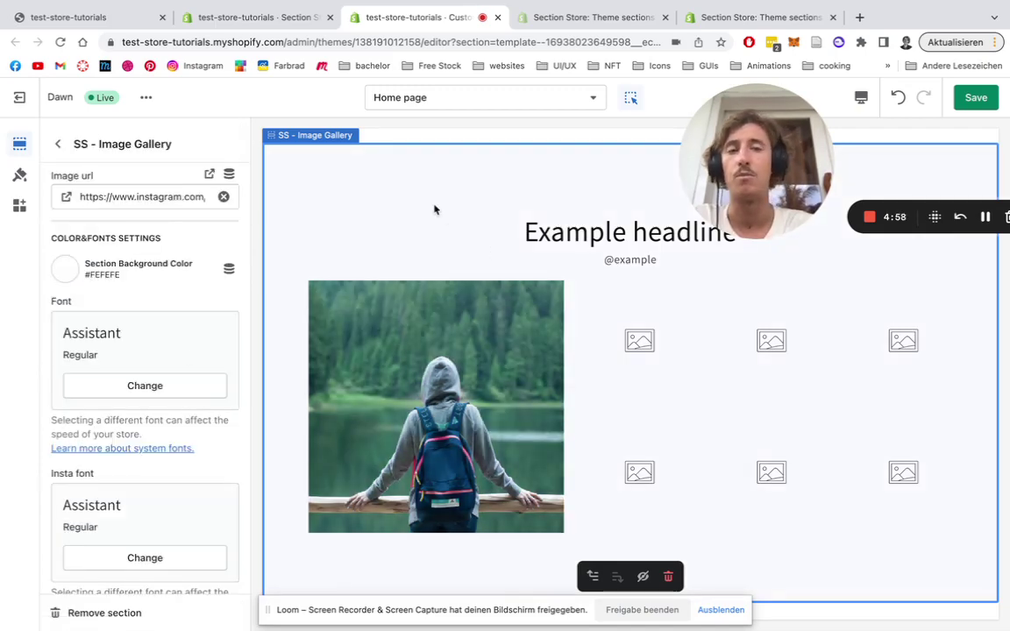
scroll(434, 208, "down", 1)
scroll(158, 384, "down", 1)
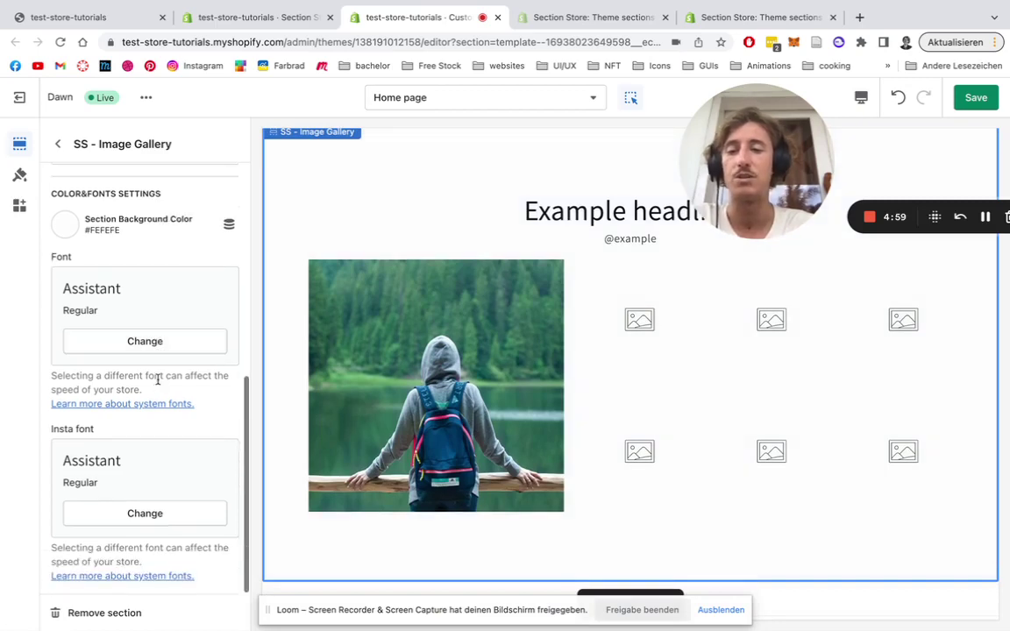
scroll(158, 382, "up", 6)
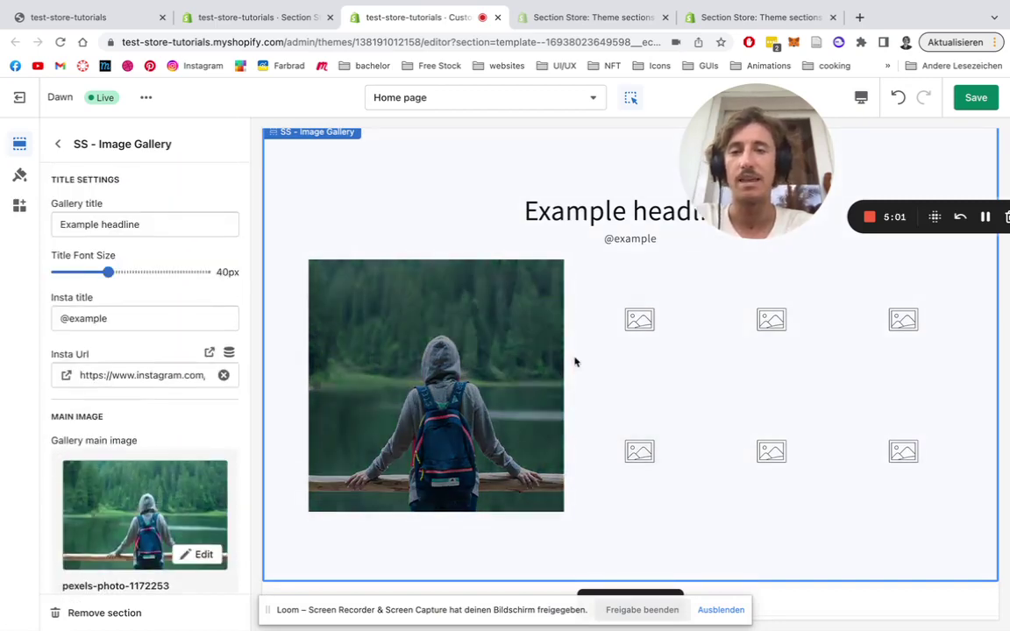
Step: Assign the waterfall picture pexels-photo-1020016 from the library to the first gallery photo of the new image gallery
left_click(58, 144)
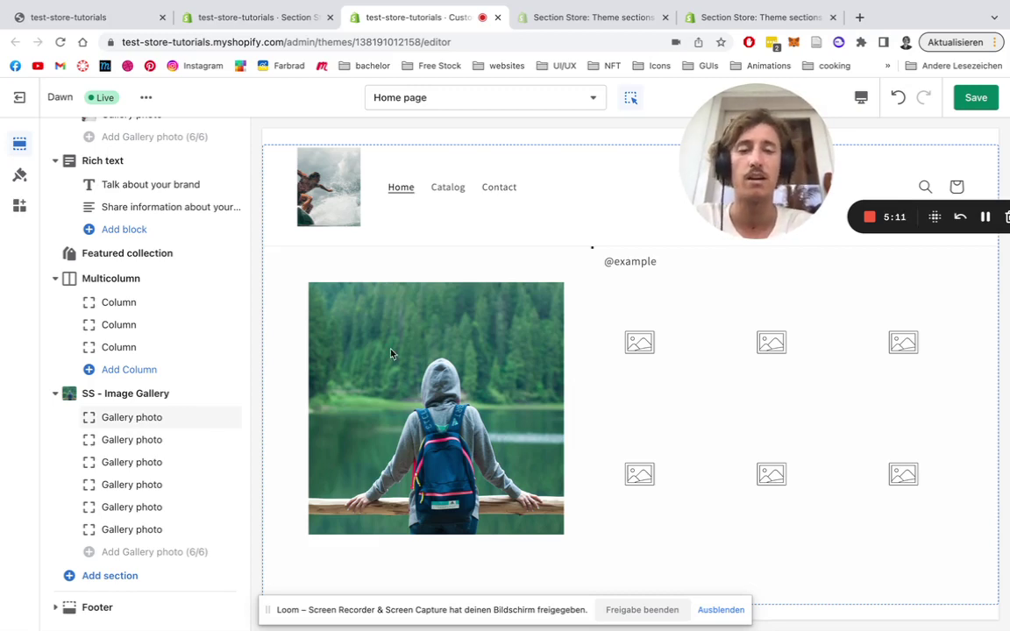
left_click(158, 419)
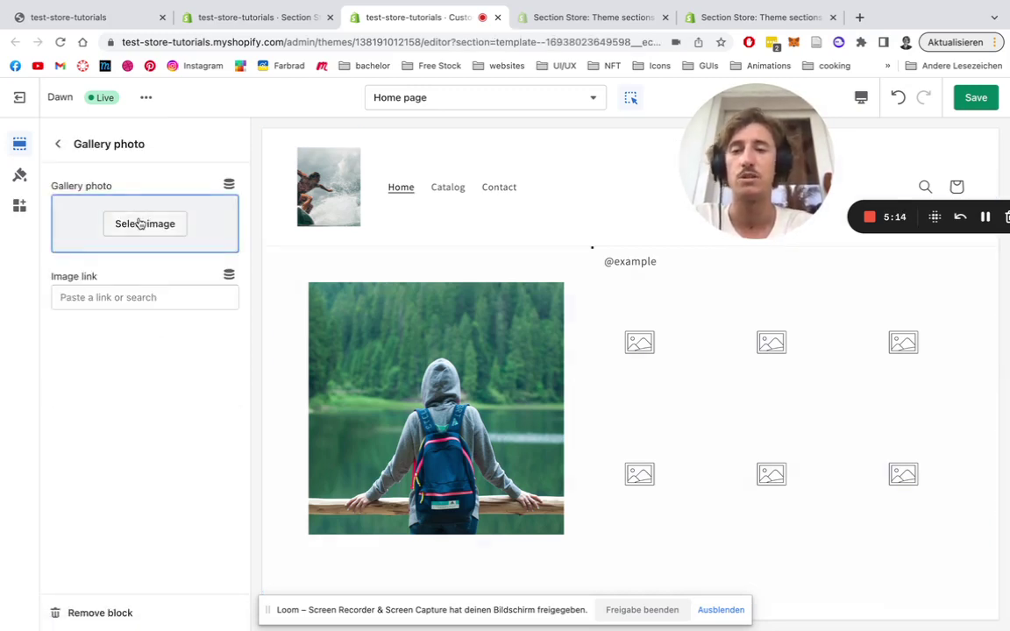
left_click(140, 225)
left_click(93, 347)
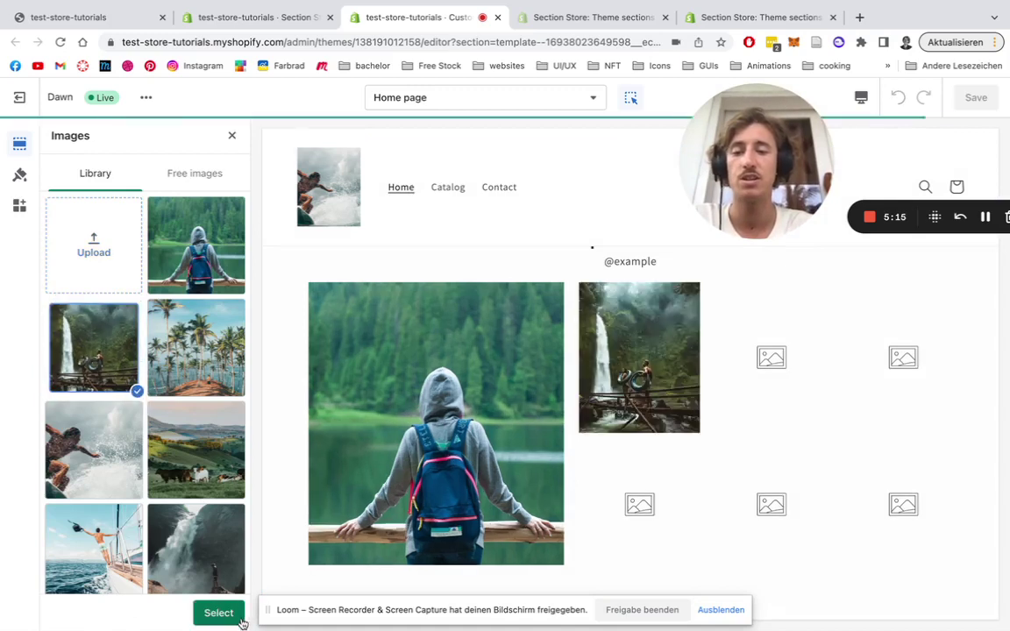
left_click(218, 613)
left_click(138, 503)
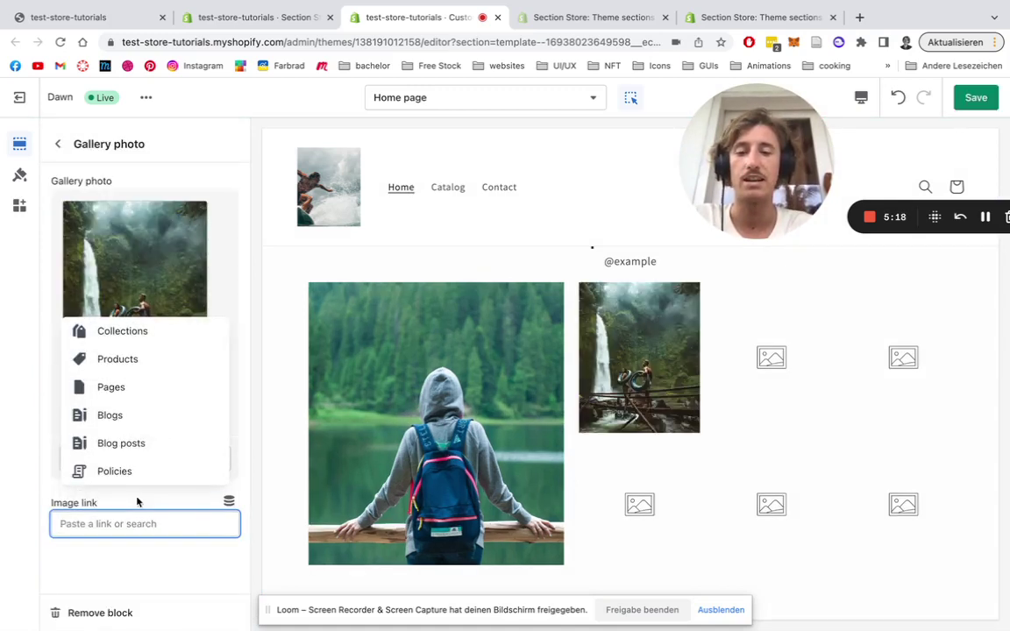
type("https://www.instagram.com/")
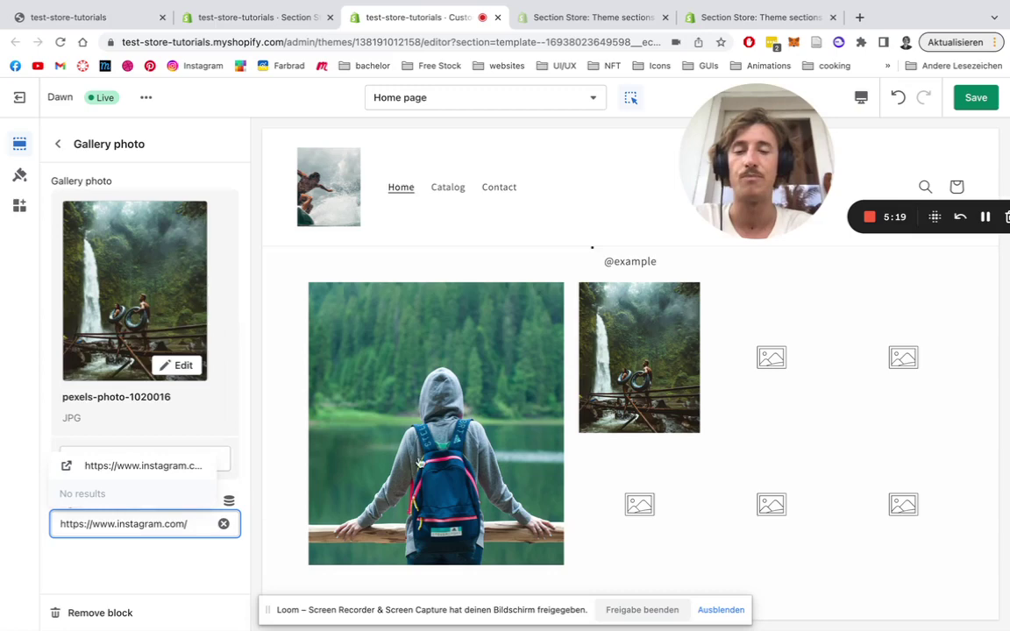
left_click(168, 465)
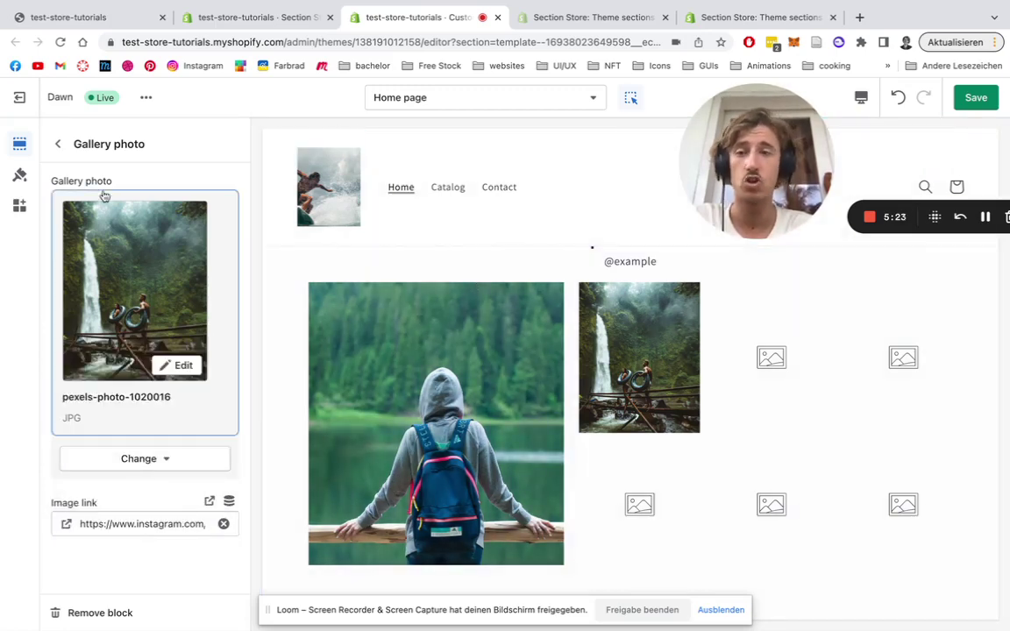
left_click(58, 144)
scroll(120, 302, "up", 2)
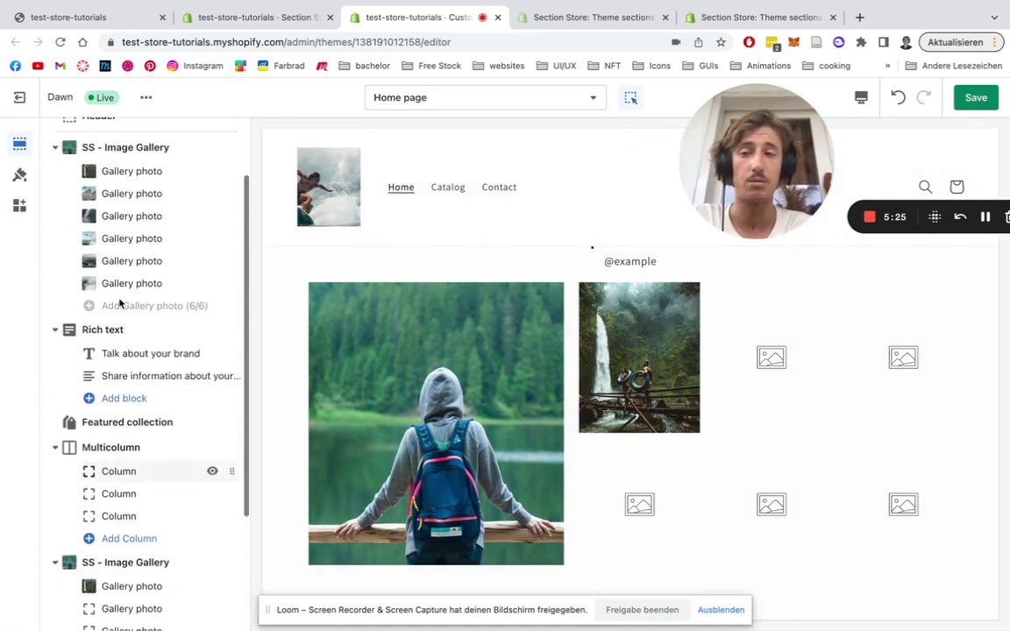
Step: Examine the finished upper image gallery's first photo and its title, Instagram and main image settings, comparing it with the new gallery's photo list
scroll(120, 302, "up", 1)
left_click(141, 265)
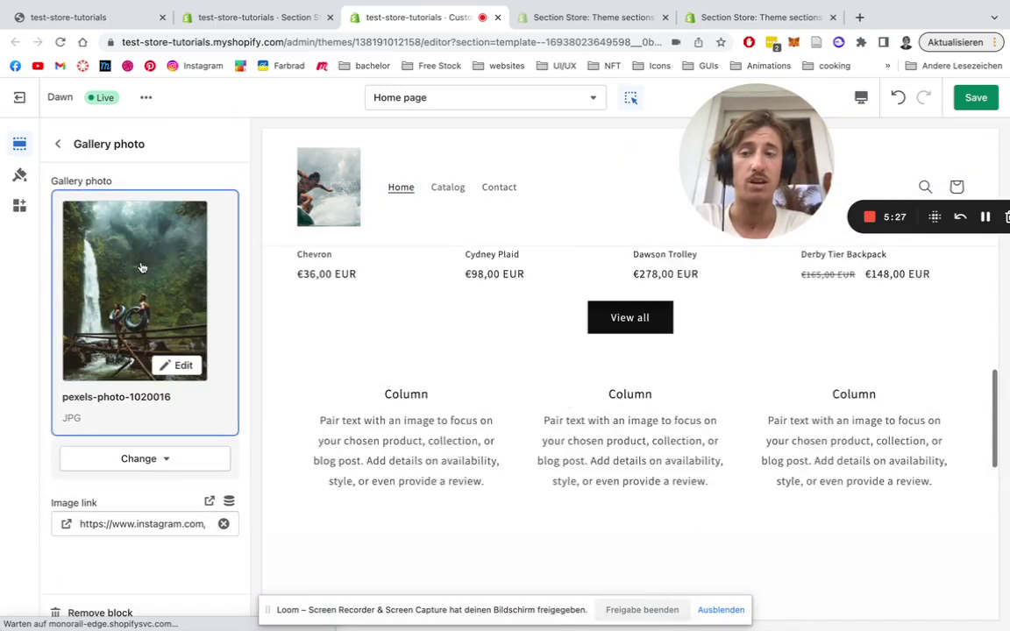
left_click(58, 144)
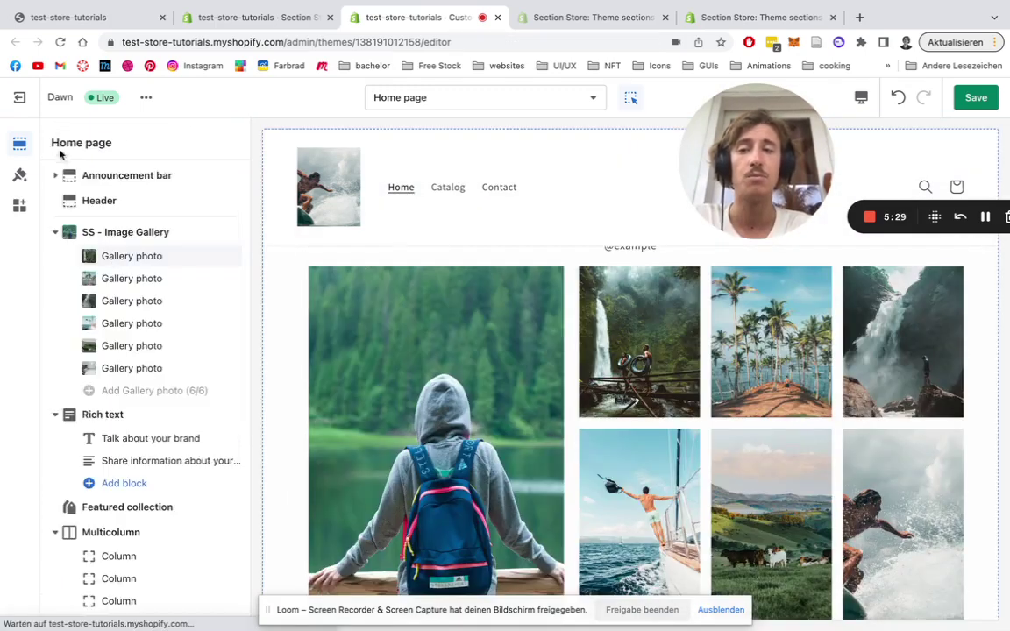
scroll(166, 368, "down", 3)
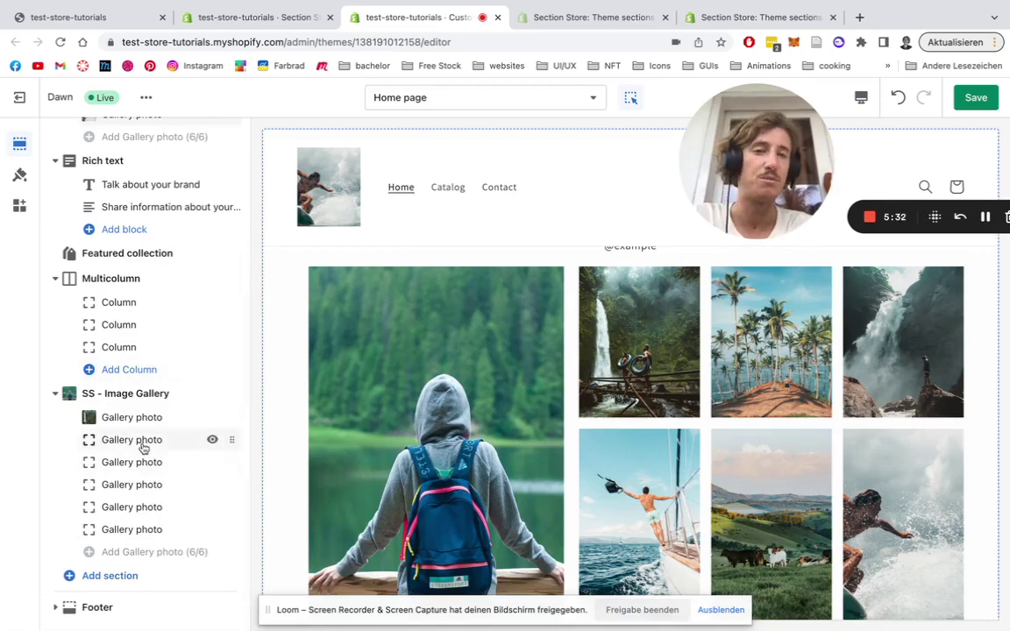
scroll(140, 446, "up", 5)
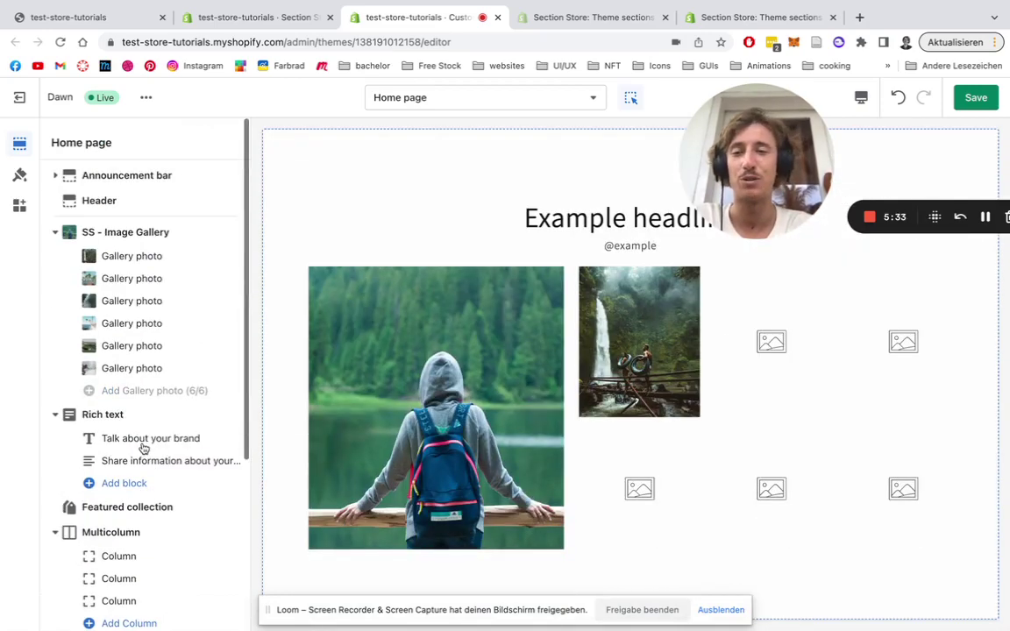
left_click(139, 232)
scroll(149, 263, "down", 1)
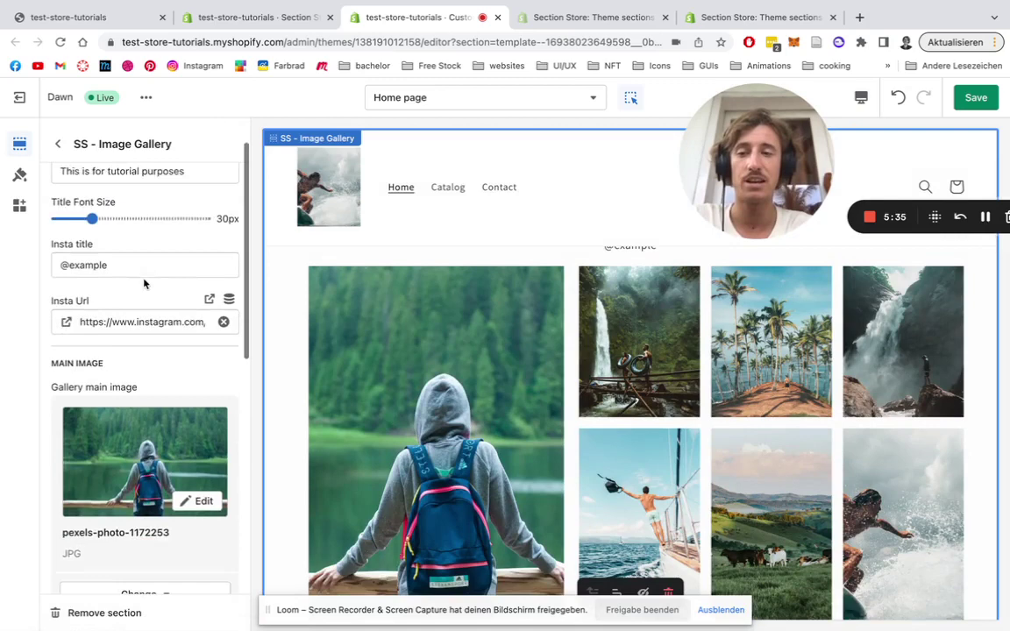
scroll(145, 290, "down", 4)
scroll(133, 418, "up", 5)
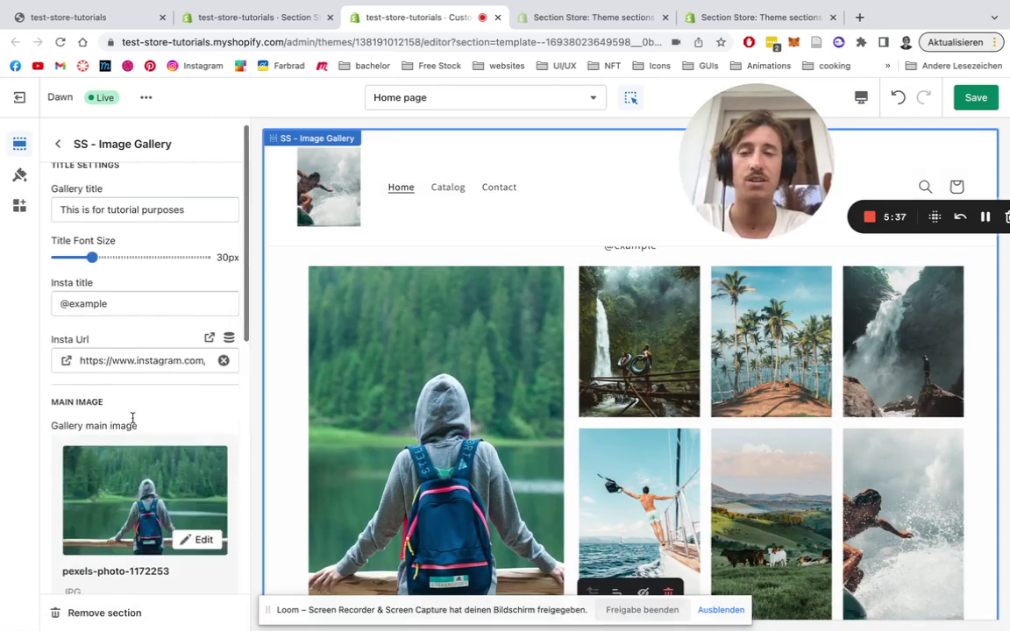
left_click(58, 143)
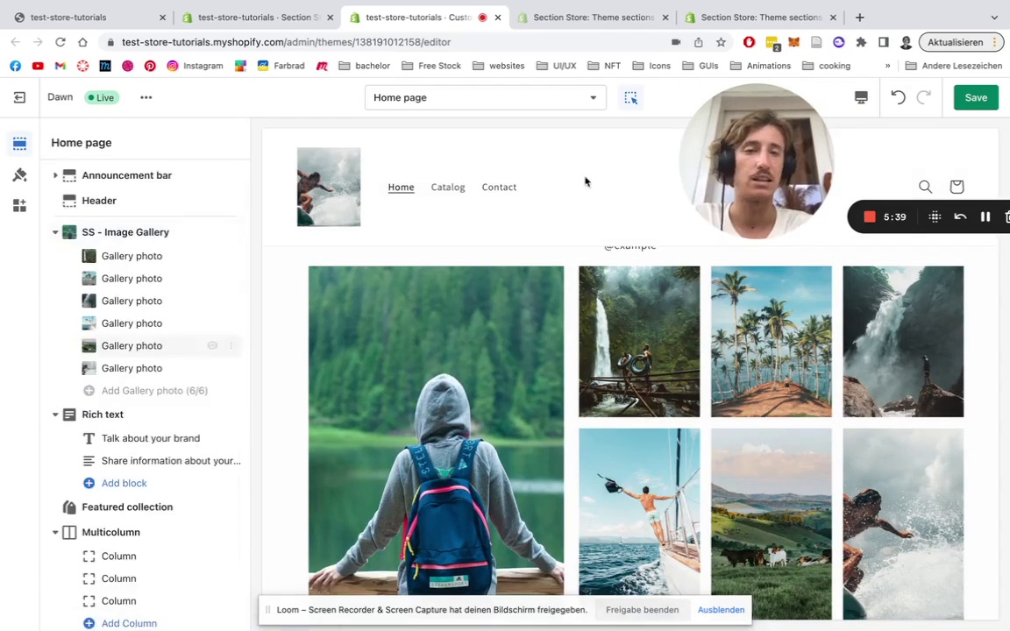
Step: Save the home page changes and open the live storefront in a new tab
left_click(977, 98)
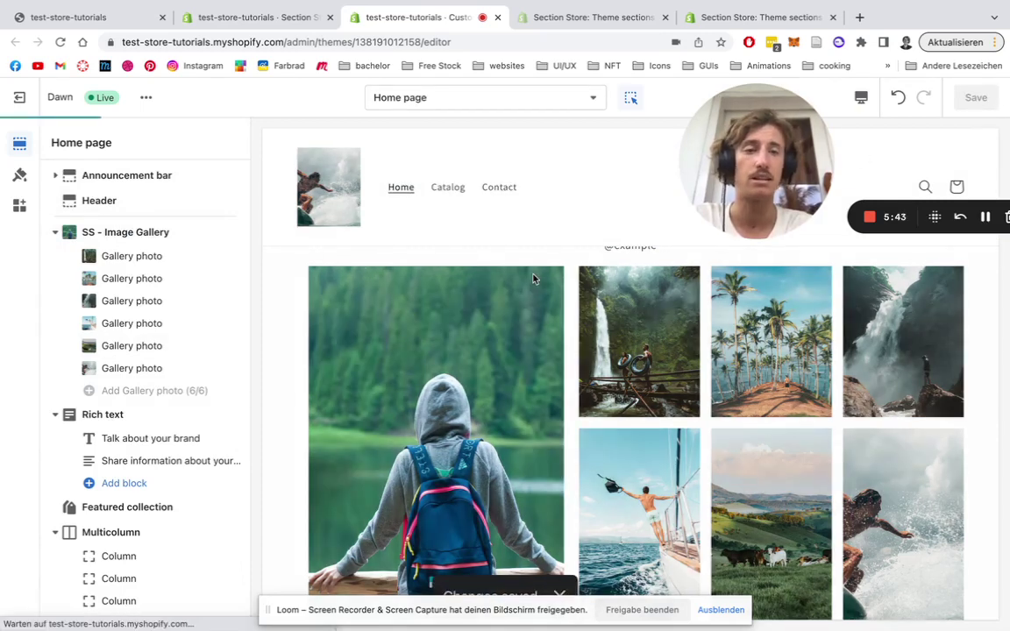
left_click(145, 97)
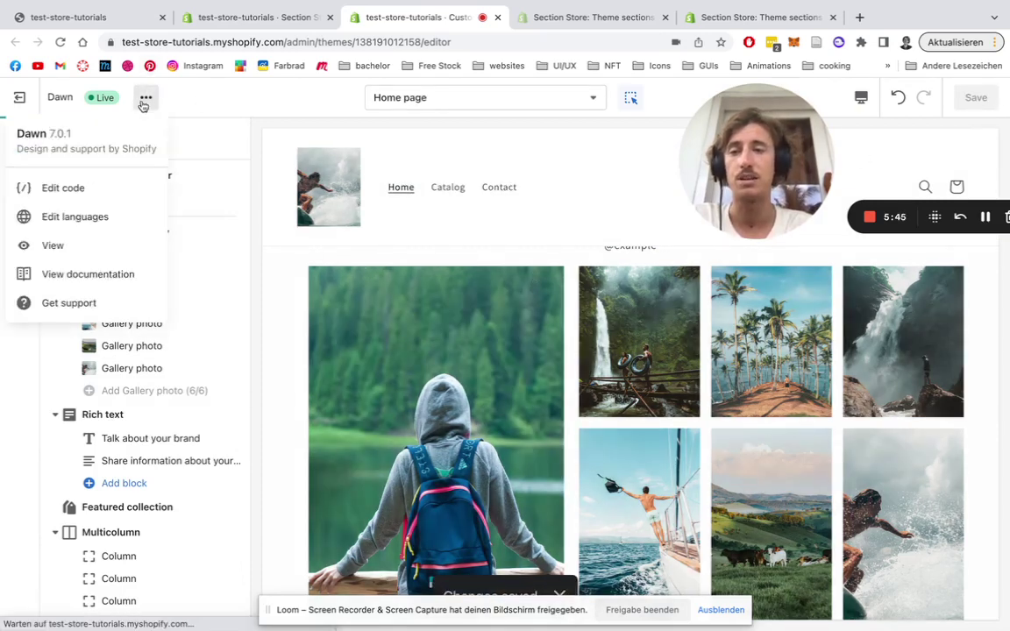
left_click(58, 252)
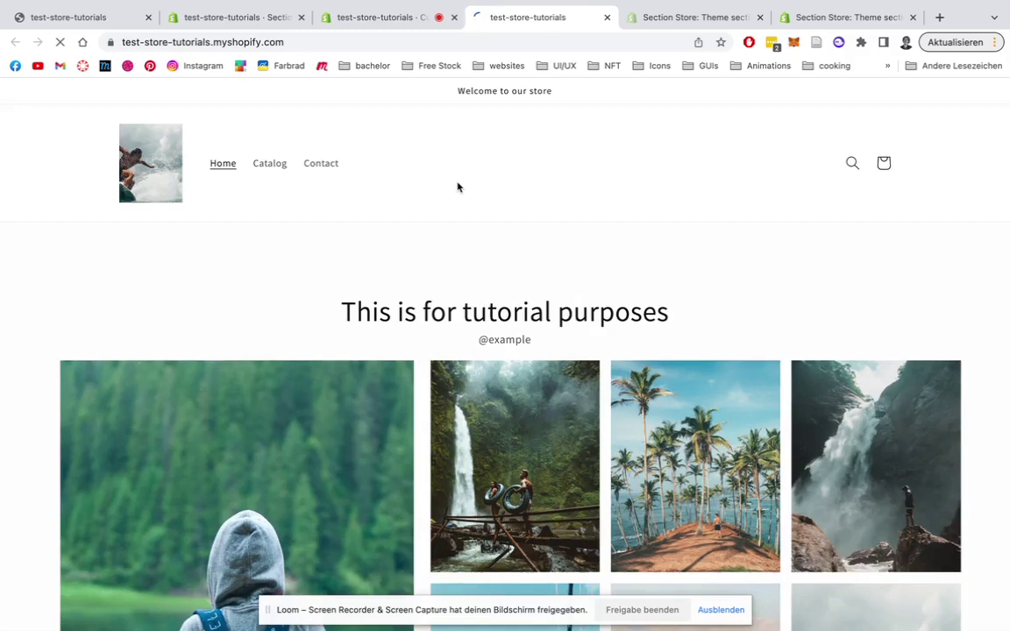
Step: Examine the gallery's title, handle and photos on the live storefront, testing its Instagram link in a separate tab and closing that tab
scroll(457, 187, "down", 2)
scroll(457, 187, "down", 1)
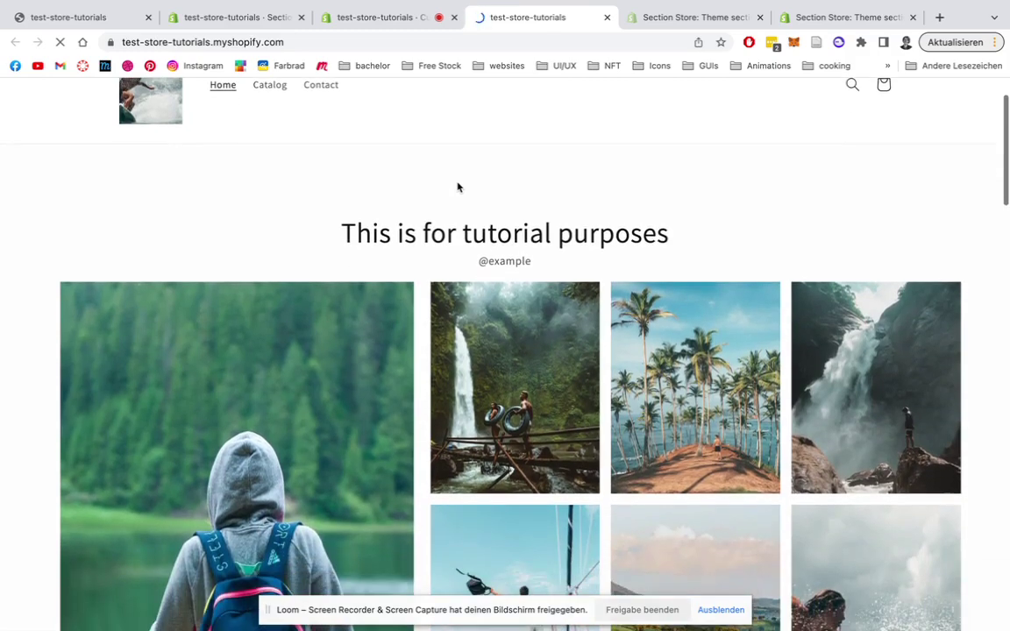
scroll(327, 481, "down", 5)
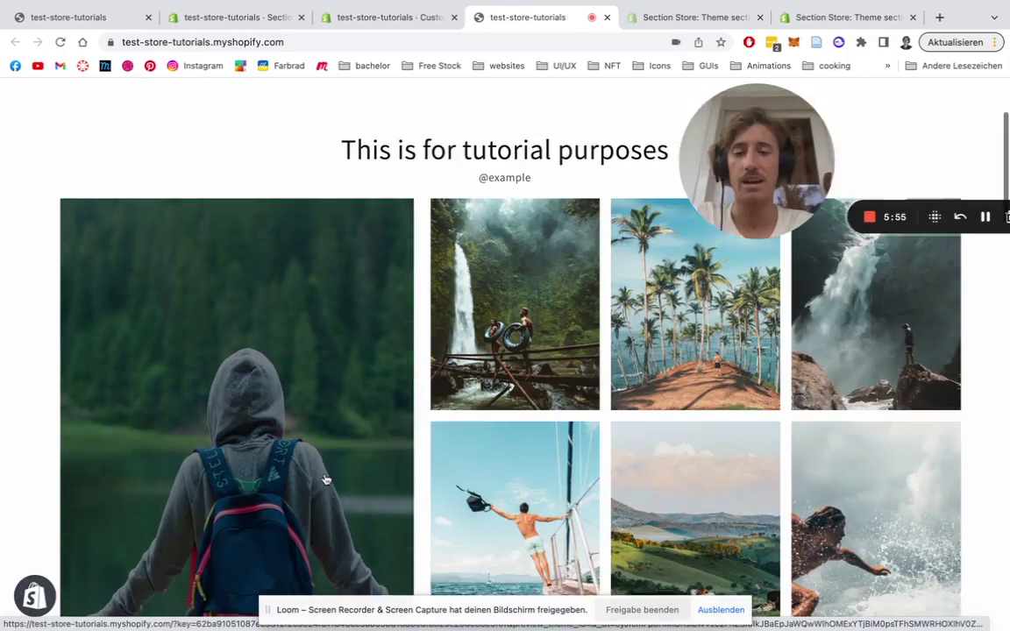
right_click(264, 243)
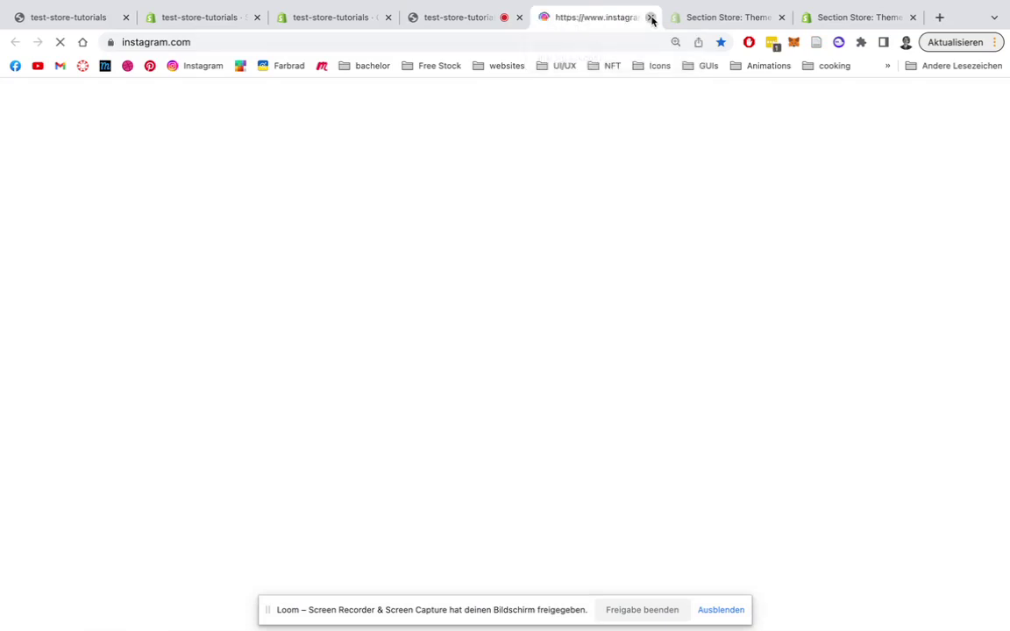
left_click(651, 17)
scroll(464, 210, "up", 3)
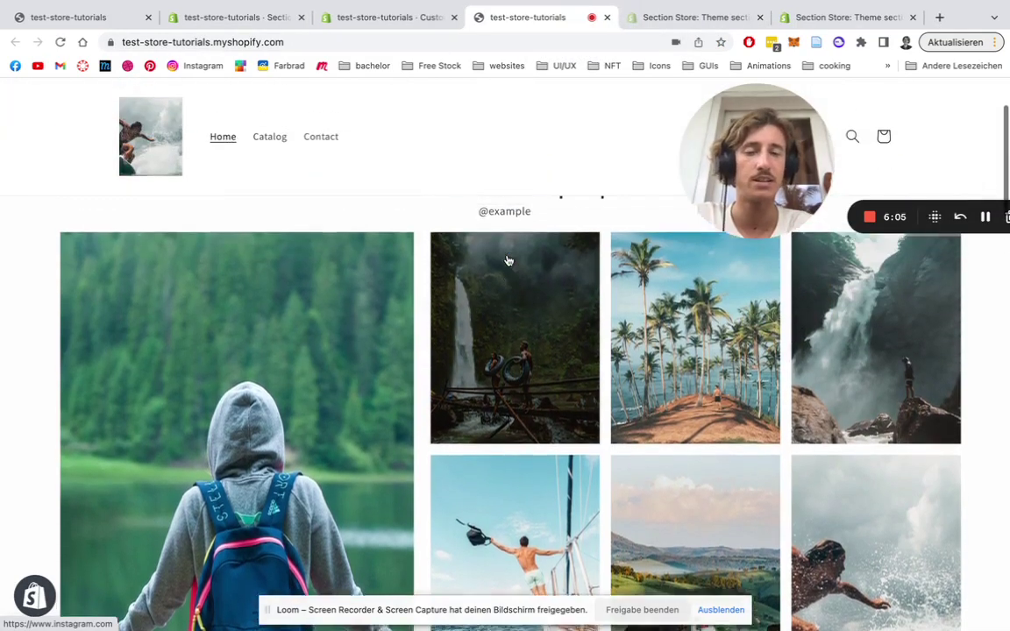
scroll(508, 260, "up", 3)
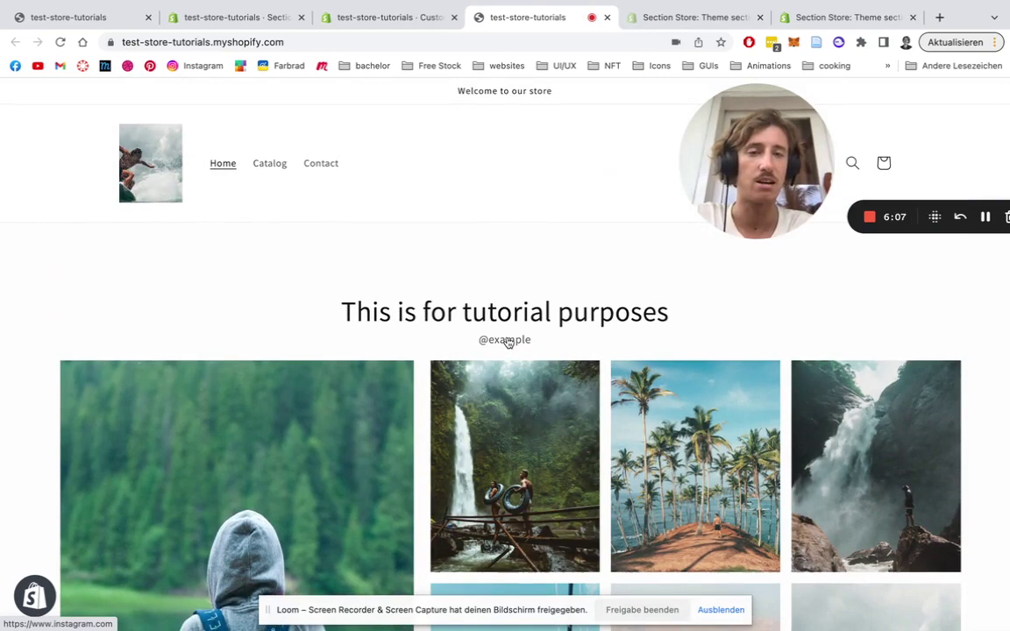
scroll(655, 231, "down", 1)
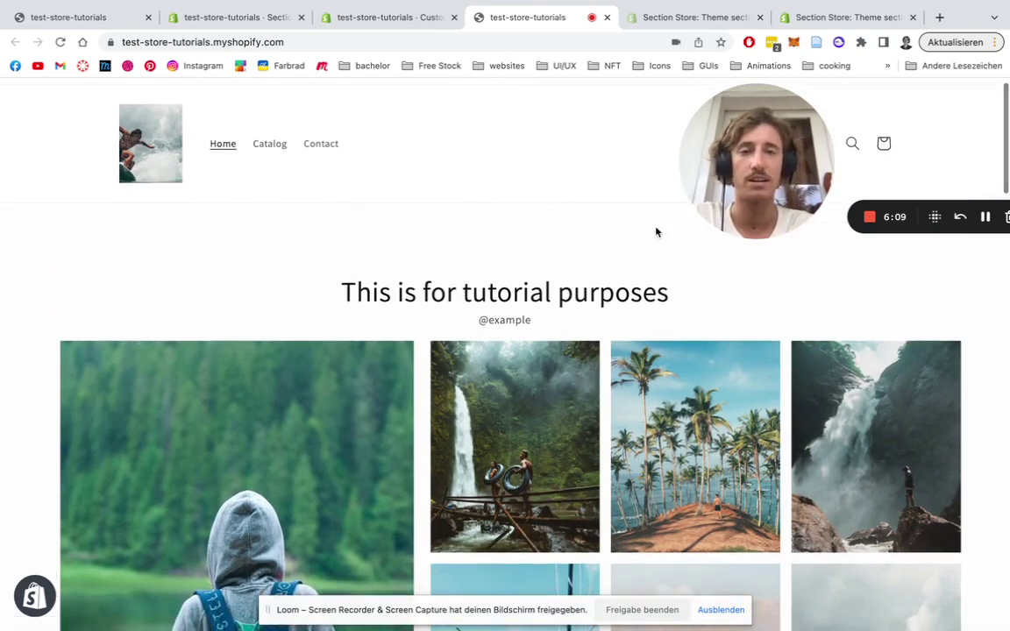
scroll(656, 231, "down", 3)
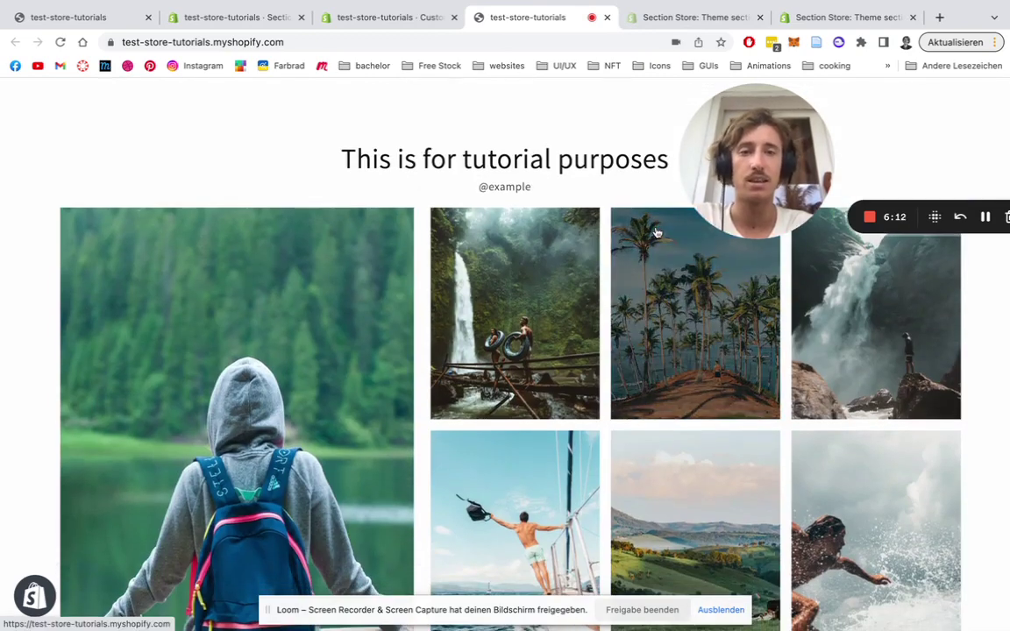
Step: Check the gallery's responsive layout by narrowing the storefront page beside the developer console, and close the console
key("super+alt+j")
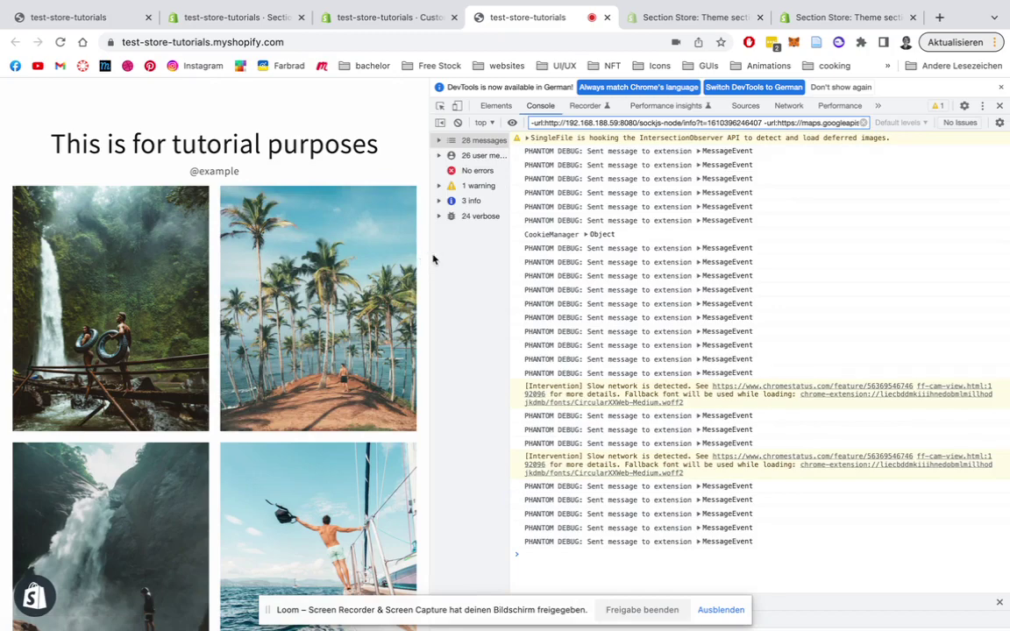
left_click_drag(430, 257, 250, 255)
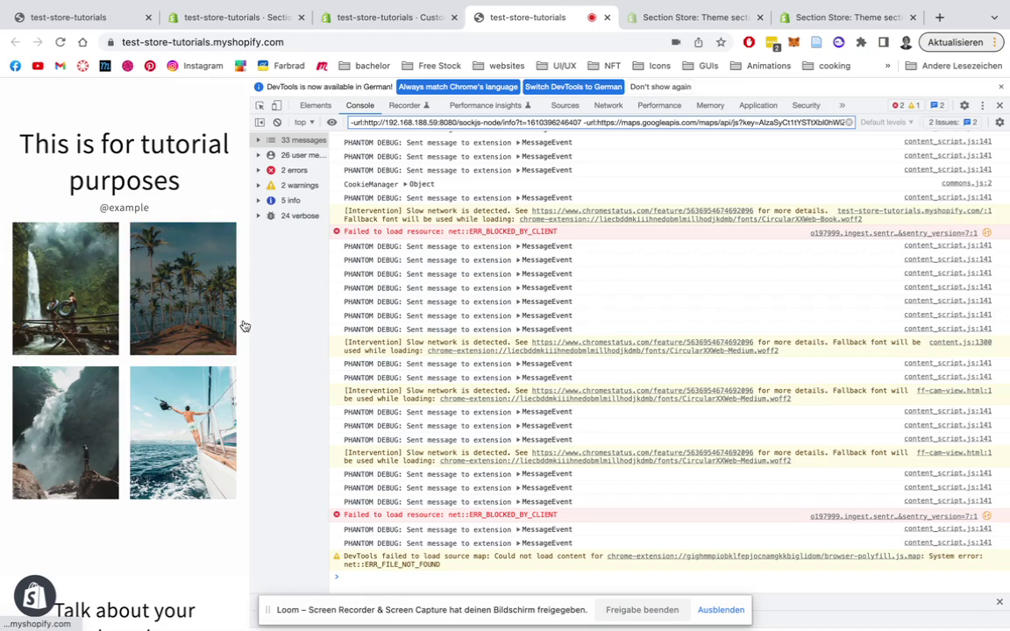
key("super+alt+i")
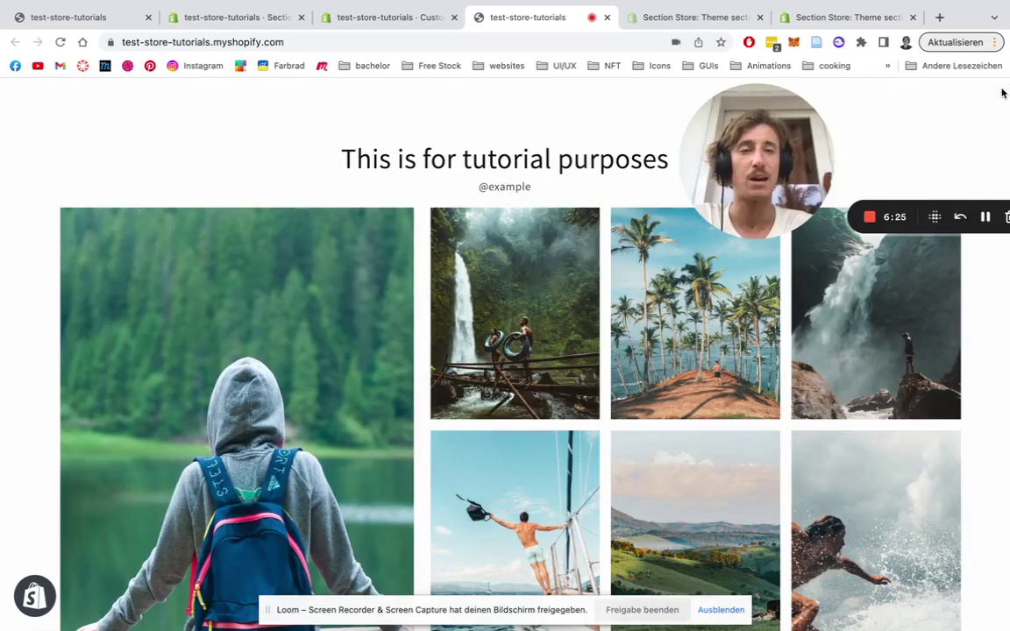